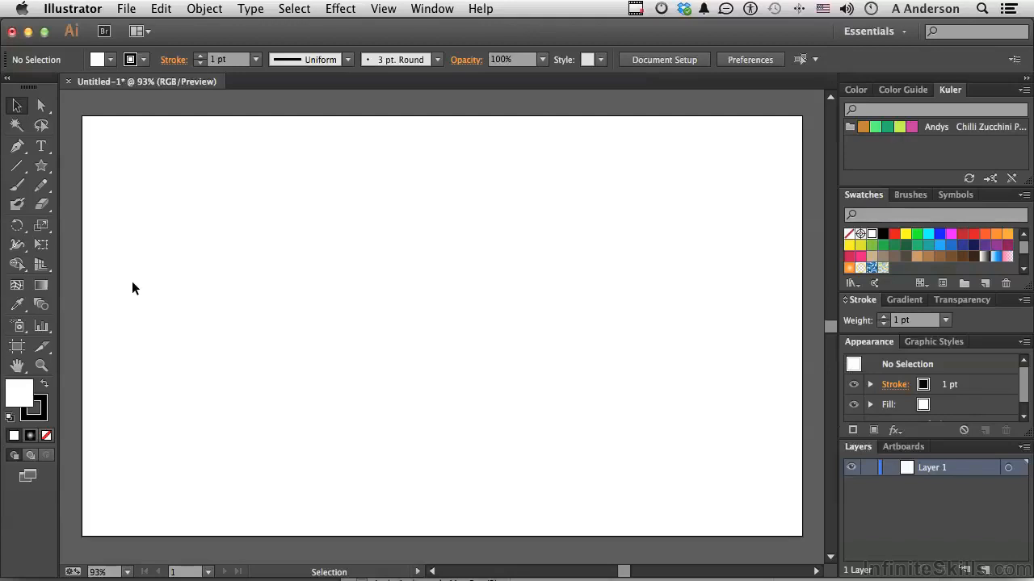
- Draw a wide rectangle in the artboard's lower-left area and a five-pointed star above it
{"action": "left_click", "coordinate": [42, 167]}
{"action": "left_click_drag", "start_coordinate": [44, 174], "coordinate": [91, 169]}
{"action": "left_click_drag", "start_coordinate": [111, 394], "coordinate": [323, 531]}
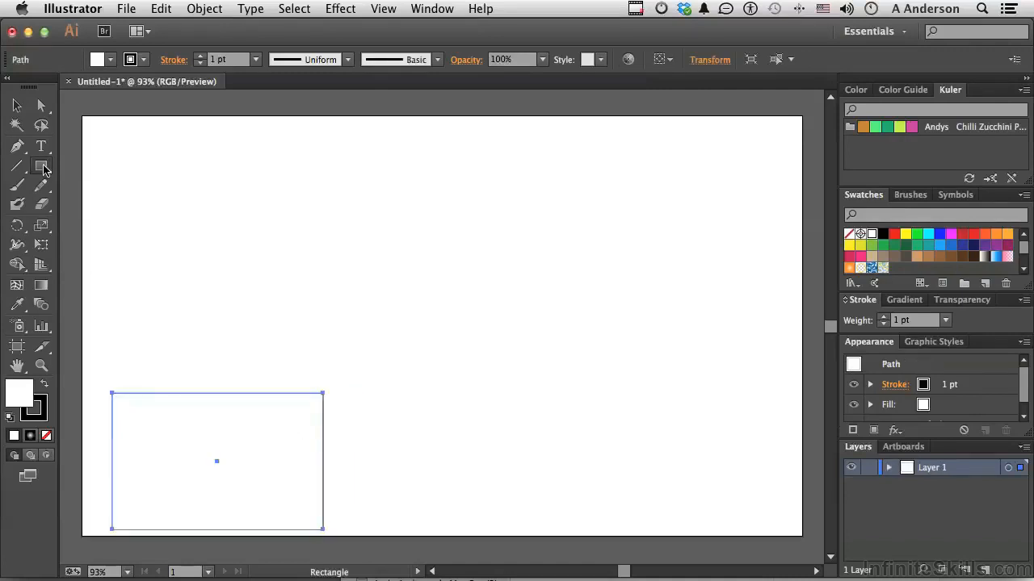
{"action": "left_click_drag", "start_coordinate": [44, 168], "coordinate": [97, 242]}
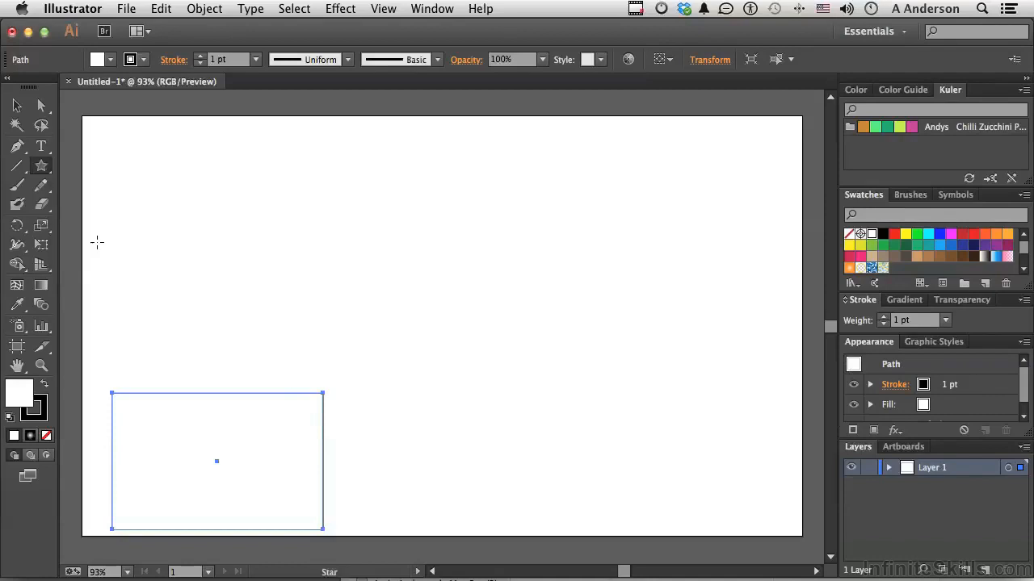
{"action": "left_click_drag", "start_coordinate": [206, 248], "coordinate": [256, 332]}
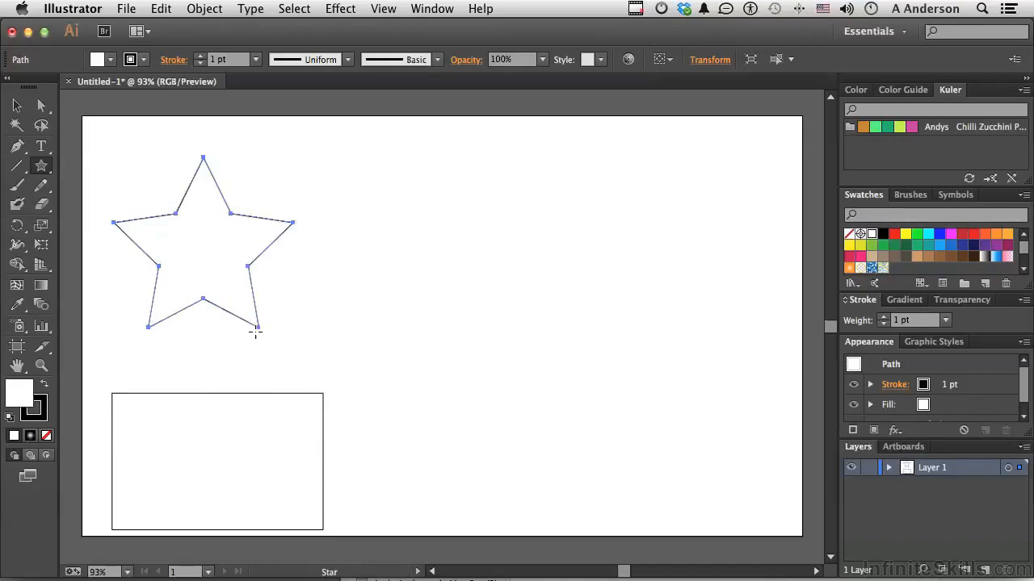
- Draw a long horizontal line beside the rectangle and set its stroke weight to 4 pt
{"action": "left_click", "coordinate": [17, 166]}
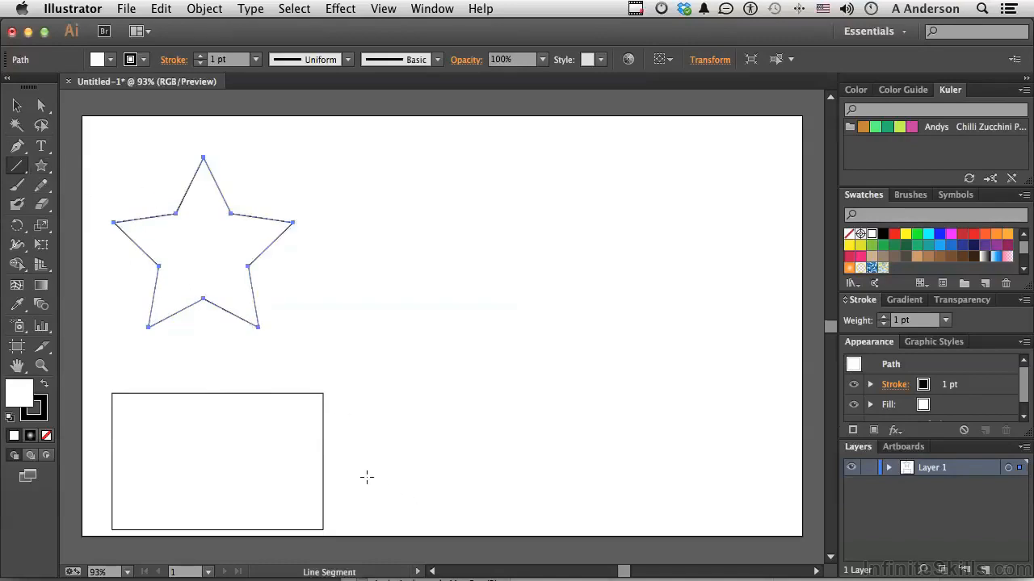
{"action": "left_click_drag", "start_coordinate": [365, 476], "coordinate": [758, 495]}
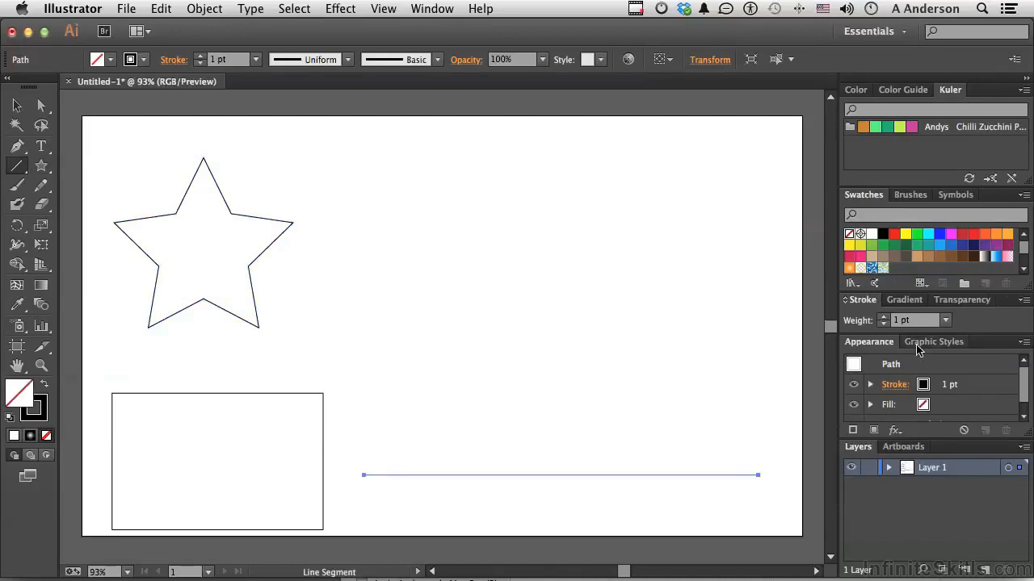
{"action": "left_click", "coordinate": [884, 318]}
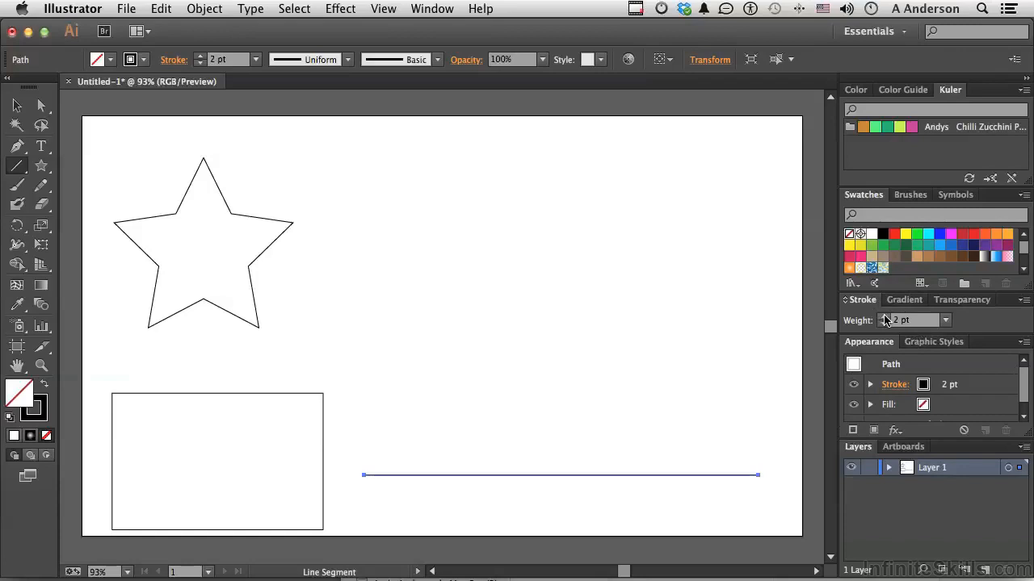
{"action": "left_click", "coordinate": [885, 318]}
{"action": "left_click", "coordinate": [884, 319]}
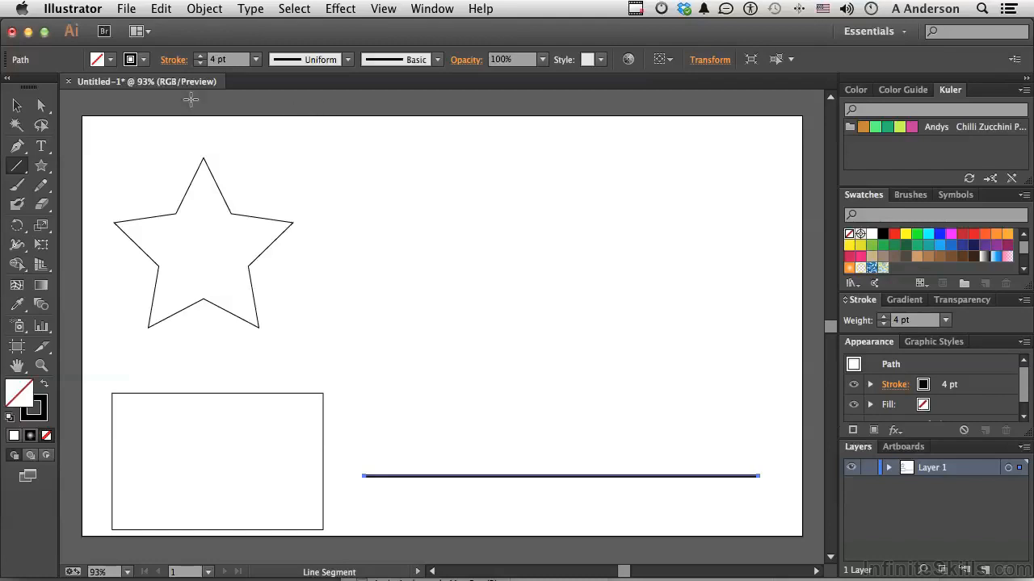
- Fill the star with cyan and the rectangle with yellow
{"action": "left_click", "coordinate": [18, 108]}
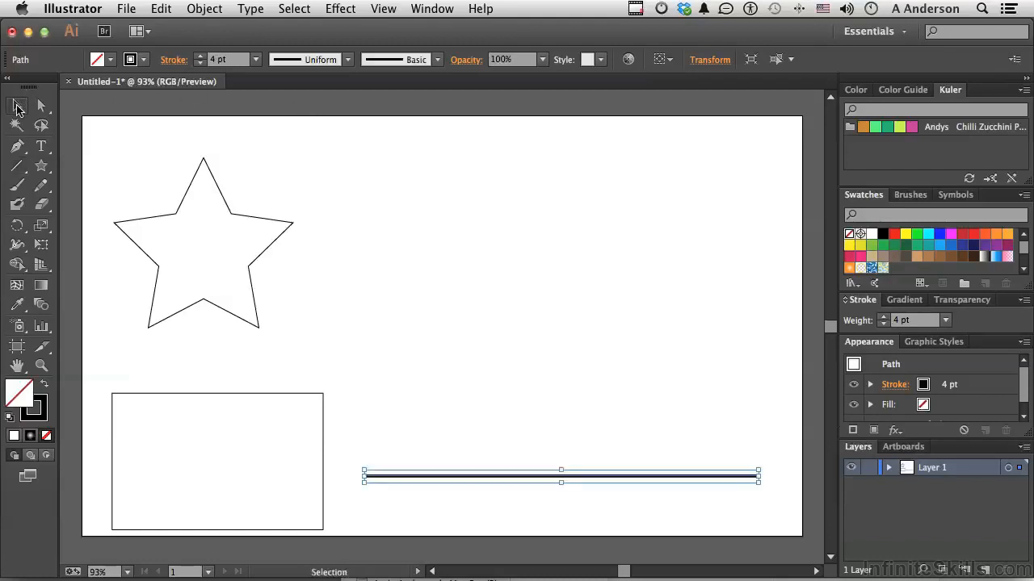
{"action": "left_click", "coordinate": [205, 239]}
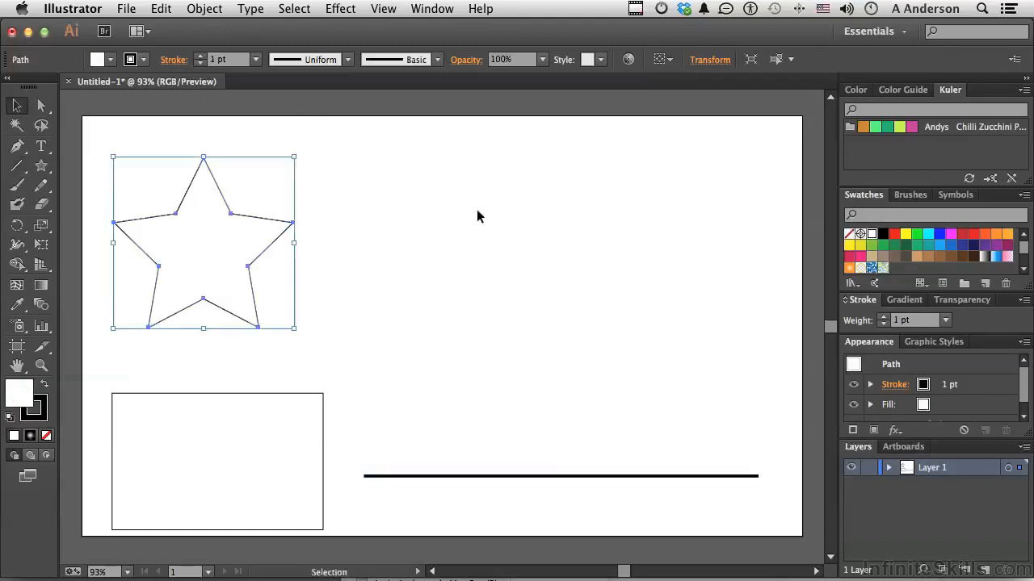
{"action": "left_click", "coordinate": [928, 234]}
{"action": "left_click", "coordinate": [184, 463]}
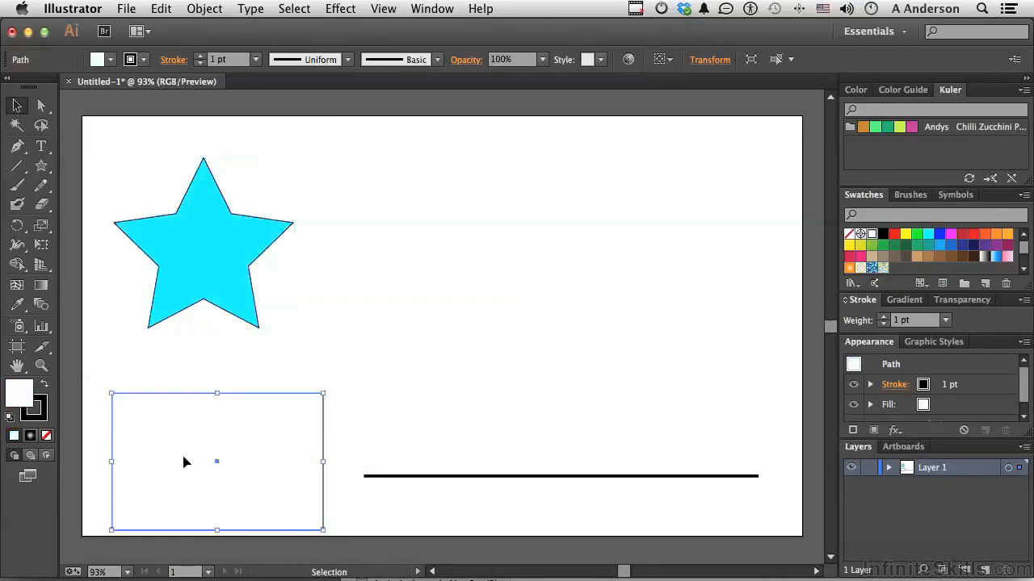
{"action": "left_click", "coordinate": [905, 234]}
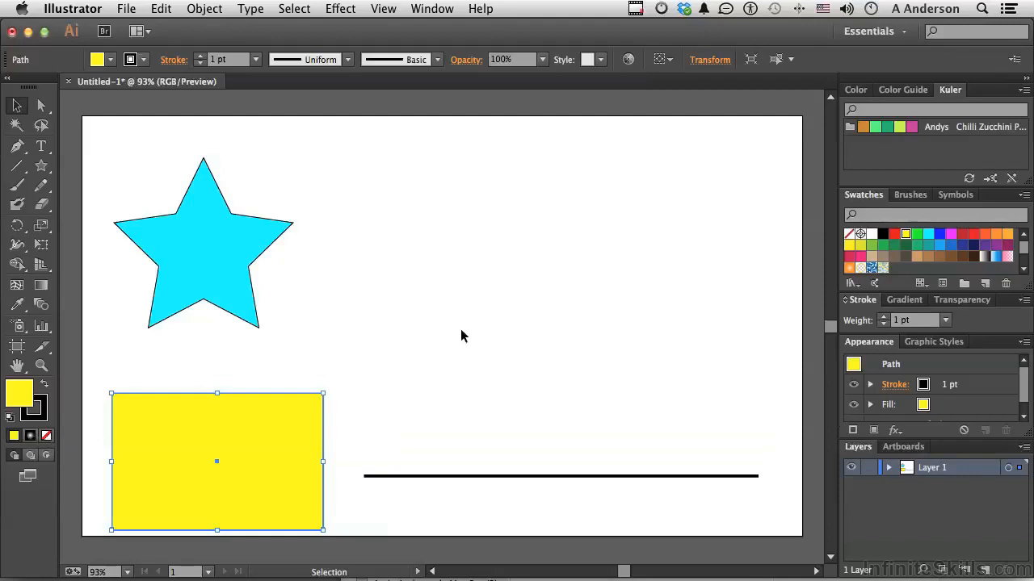
- Float the Swatches and Gradient panels over the artboard and fill the star with the white-to-black linear gradient
{"action": "left_click_drag", "start_coordinate": [858, 196], "coordinate": [640, 109]}
{"action": "left_click_drag", "start_coordinate": [721, 206], "coordinate": [725, 305]}
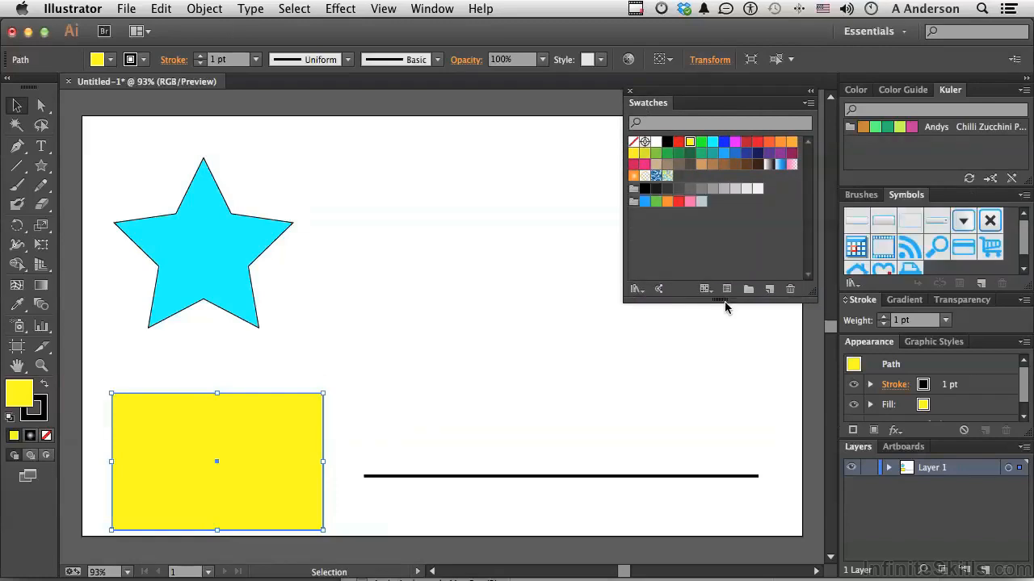
{"action": "left_click", "coordinate": [210, 268]}
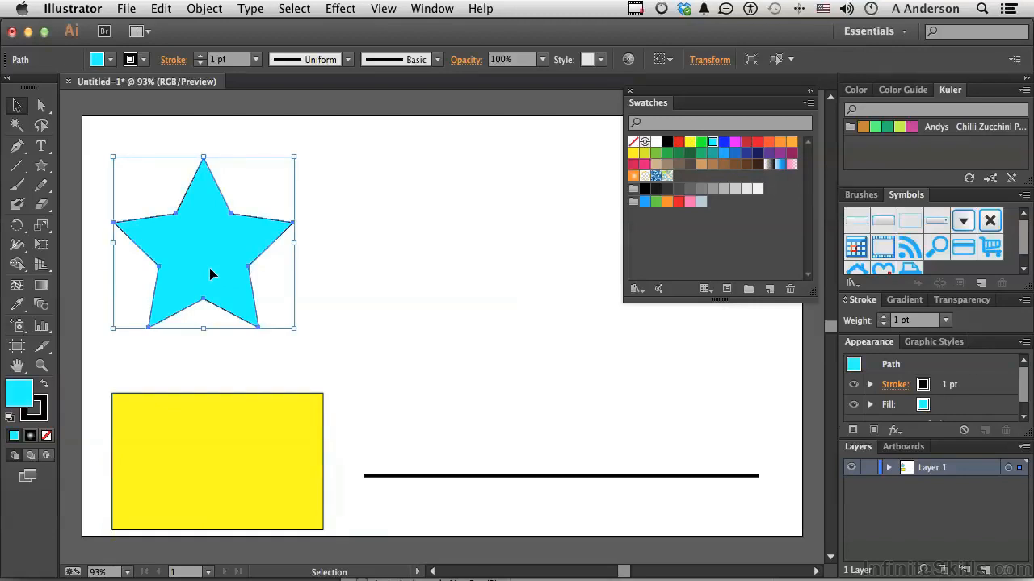
{"action": "left_click", "coordinate": [767, 164]}
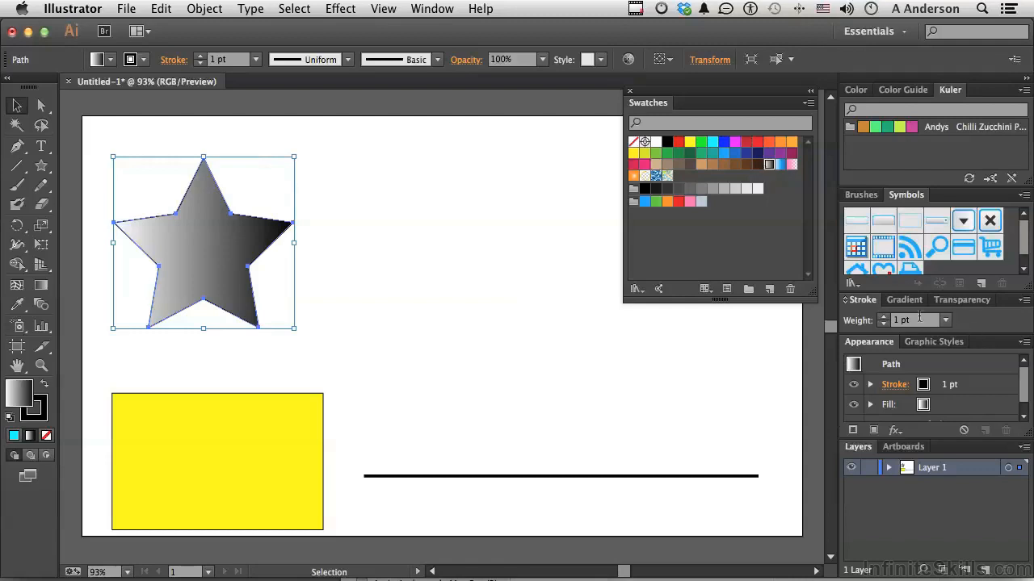
{"action": "left_click", "coordinate": [901, 301]}
{"action": "left_click_drag", "start_coordinate": [904, 362], "coordinate": [437, 107]}
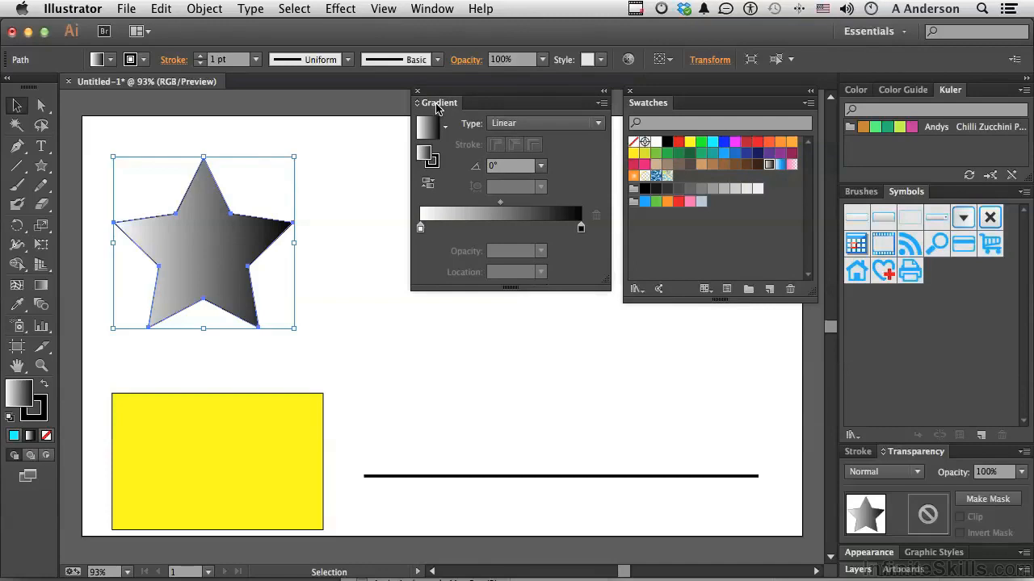
- Try the Radial gradient type on the star and return it to Linear
{"action": "left_click", "coordinate": [494, 125]}
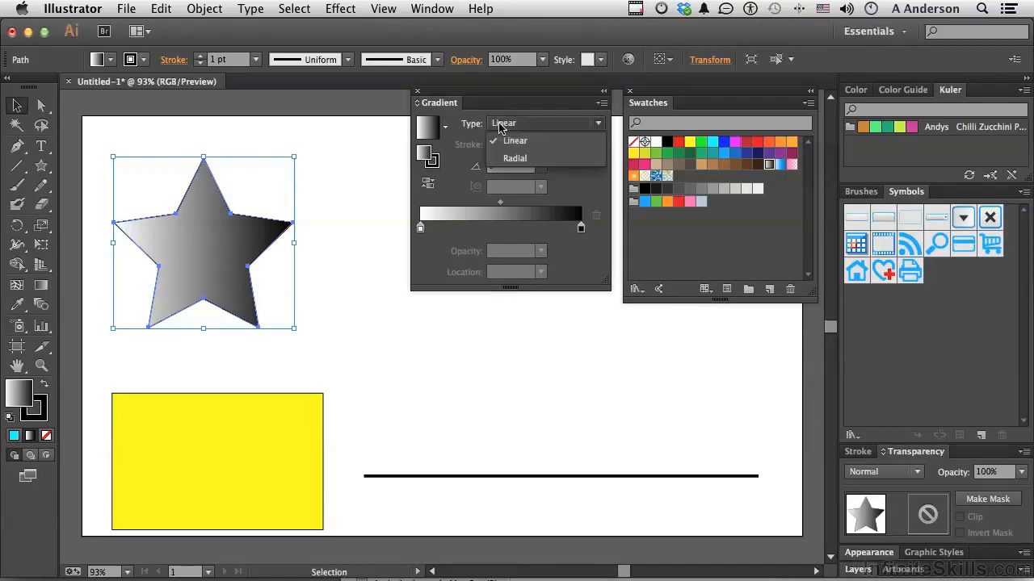
{"action": "left_click", "coordinate": [501, 158]}
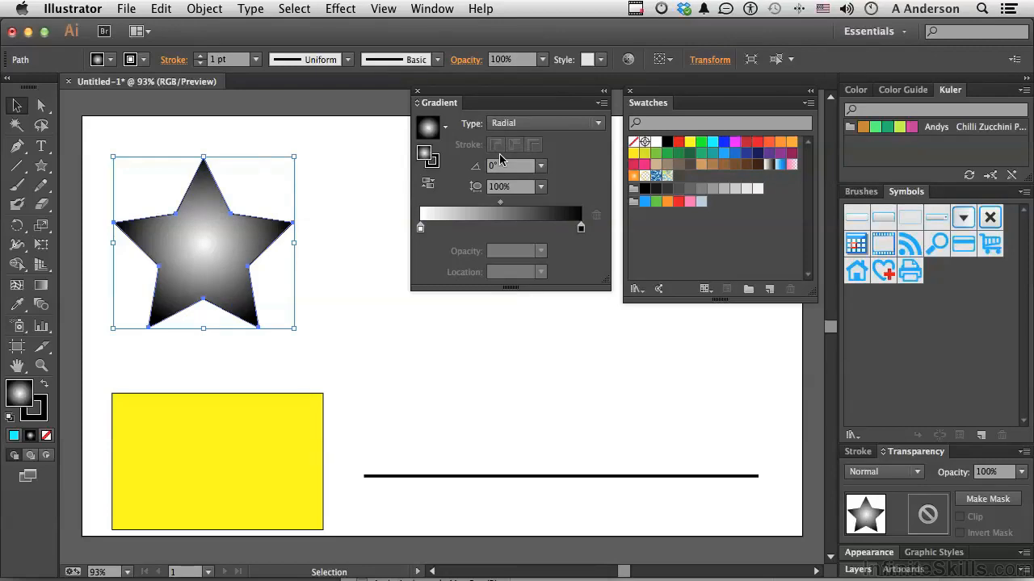
{"action": "left_click", "coordinate": [507, 124]}
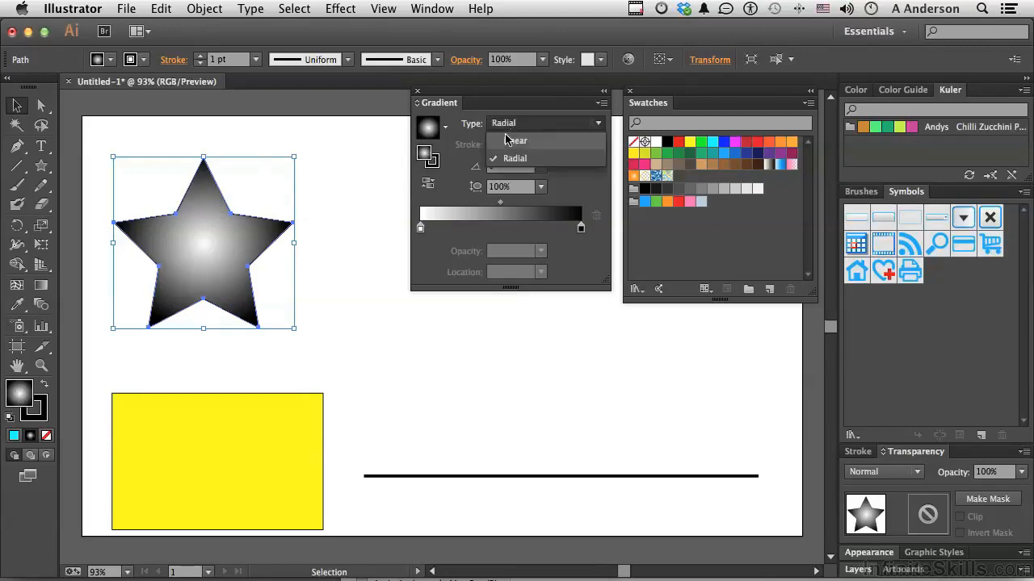
{"action": "left_click", "coordinate": [508, 141]}
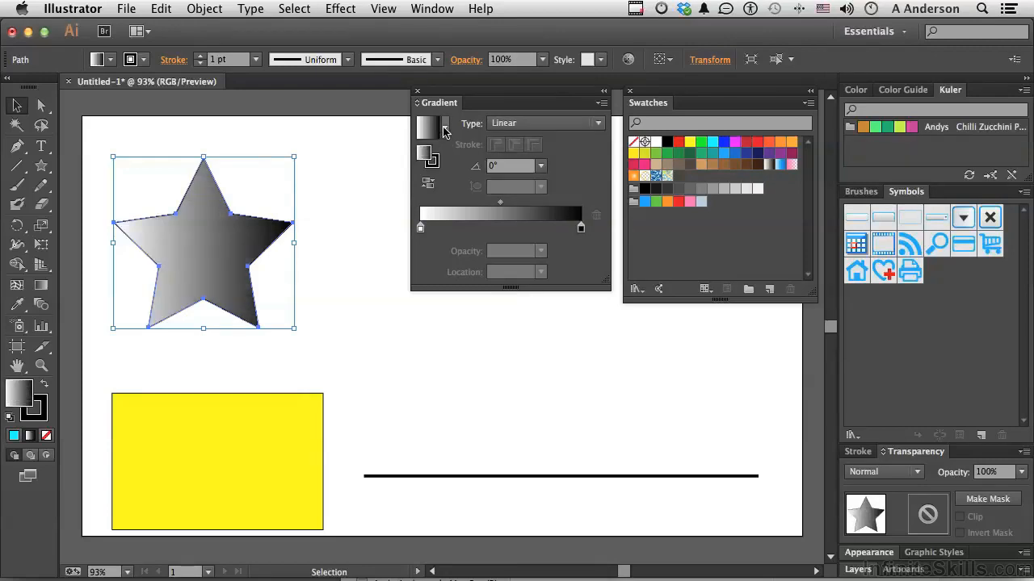
- Look through the preset gradients, and reverse the star's gradient and restore its original direction
{"action": "left_click", "coordinate": [444, 129]}
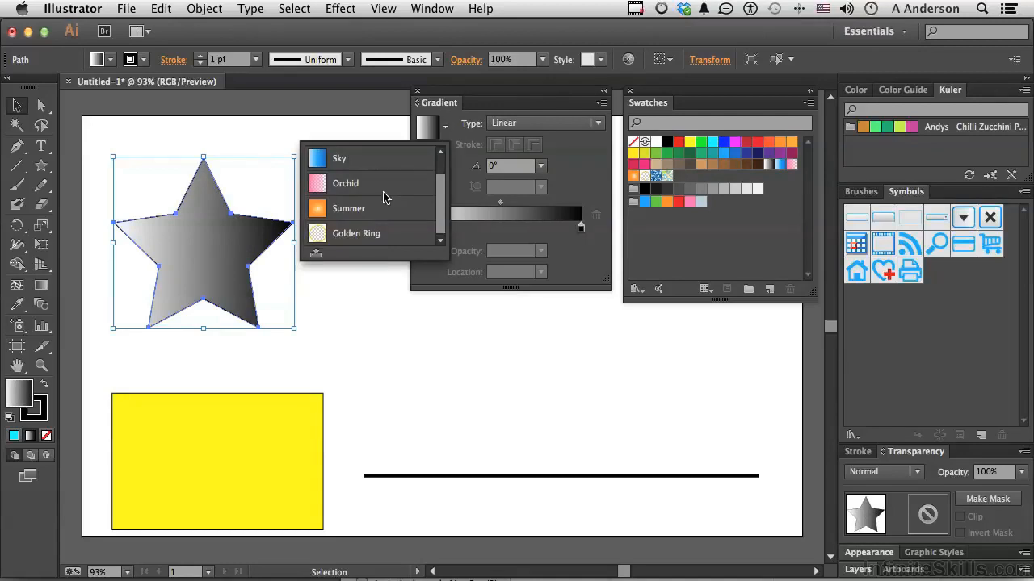
{"action": "scroll", "coordinate": [383, 198], "scroll_direction": "up", "scroll_amount": 1}
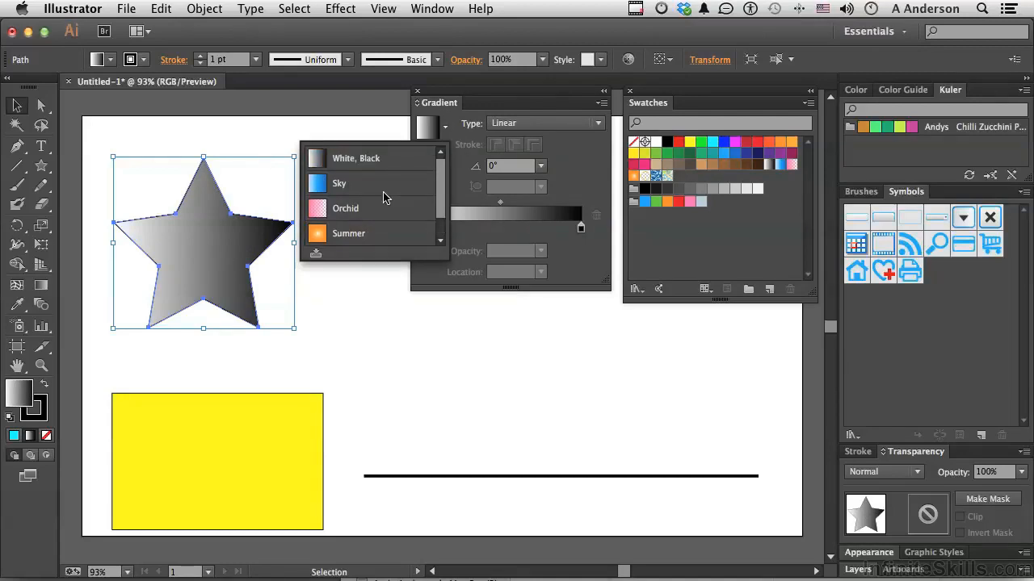
{"action": "left_click", "coordinate": [610, 165]}
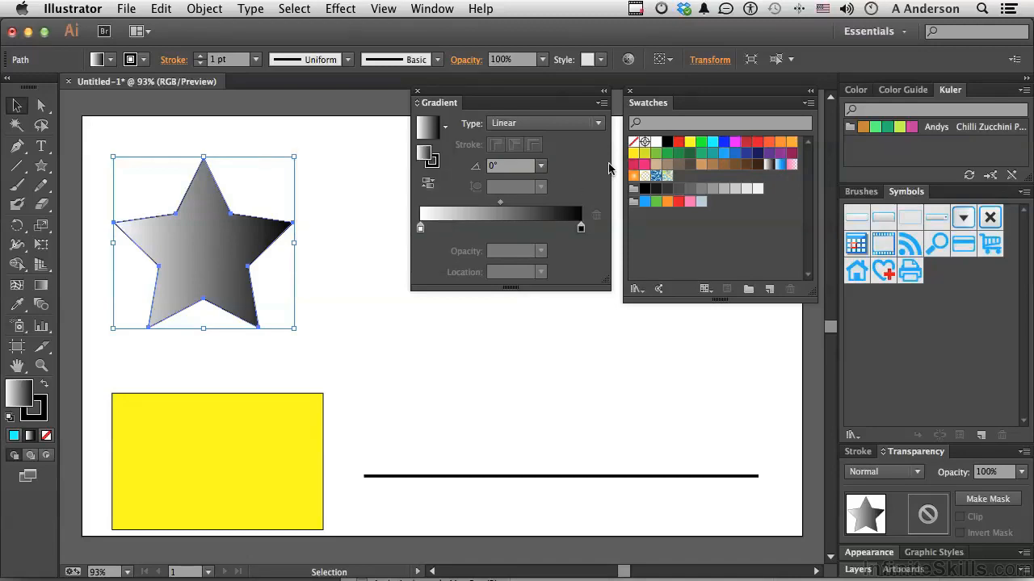
{"action": "left_click", "coordinate": [427, 185]}
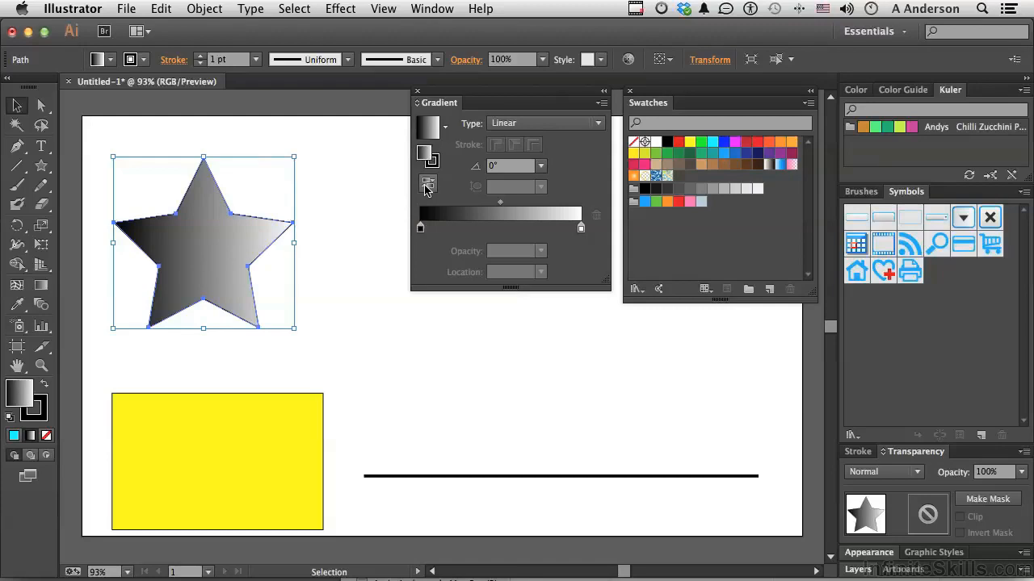
{"action": "left_click", "coordinate": [426, 186]}
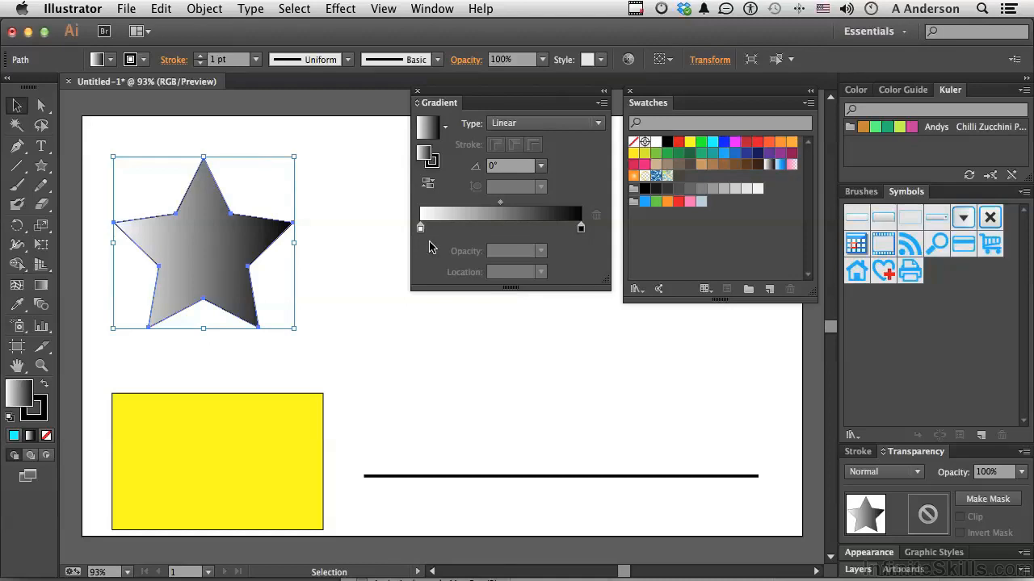
- Try the star's black gradient stop at about 61% and the white one at about 47%, and return them to 100% and 0%
{"action": "mouse_move", "coordinate": [420, 229]}
{"action": "left_mouse_down"}
{"action": "mouse_move", "coordinate": [471, 230]}
{"action": "mouse_move", "coordinate": [419, 229]}
{"action": "left_mouse_up"}
{"action": "left_click_drag", "start_coordinate": [581, 228], "coordinate": [517, 232]}
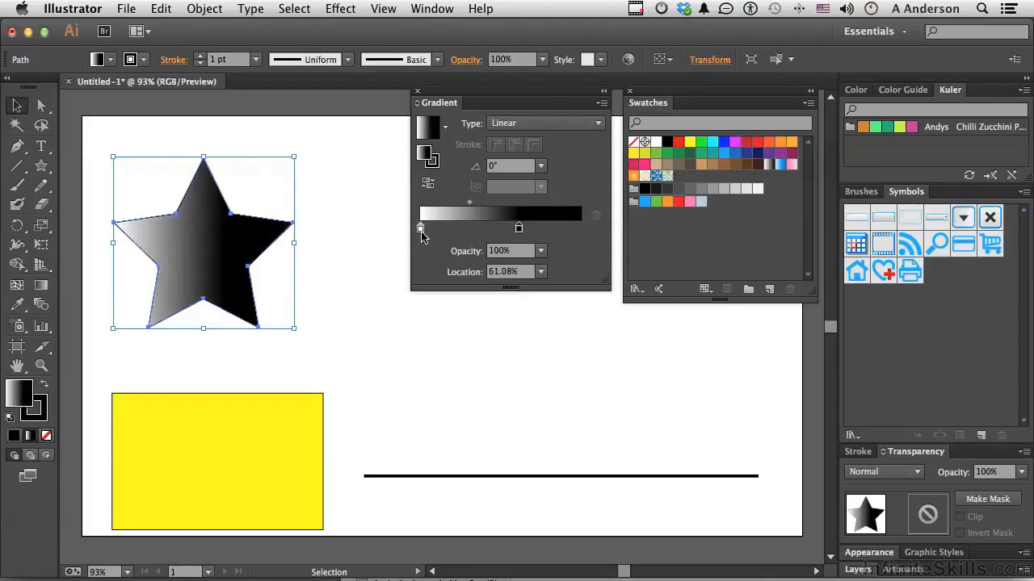
{"action": "left_click_drag", "start_coordinate": [421, 229], "coordinate": [497, 240]}
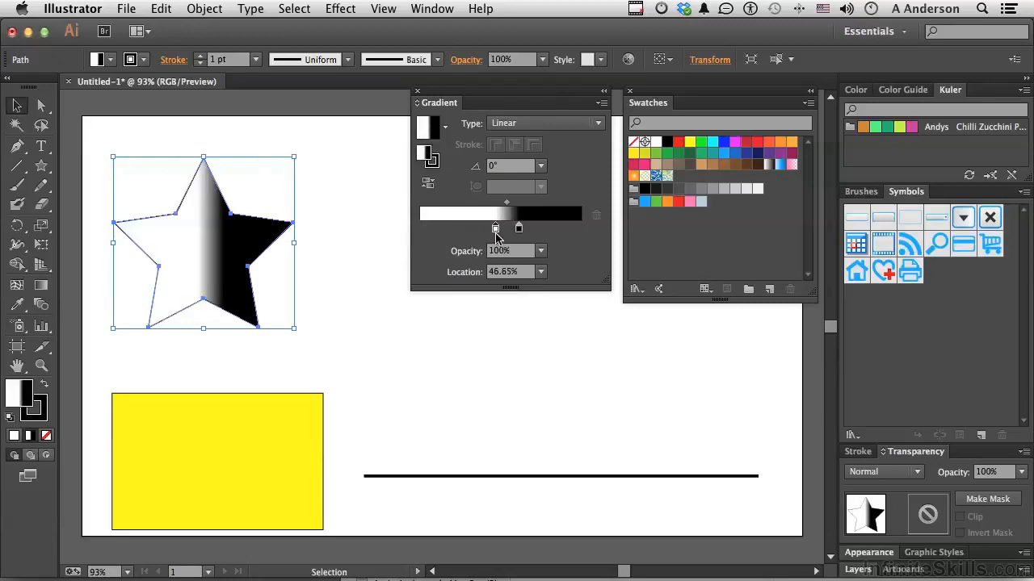
{"action": "left_click_drag", "start_coordinate": [495, 231], "coordinate": [402, 234]}
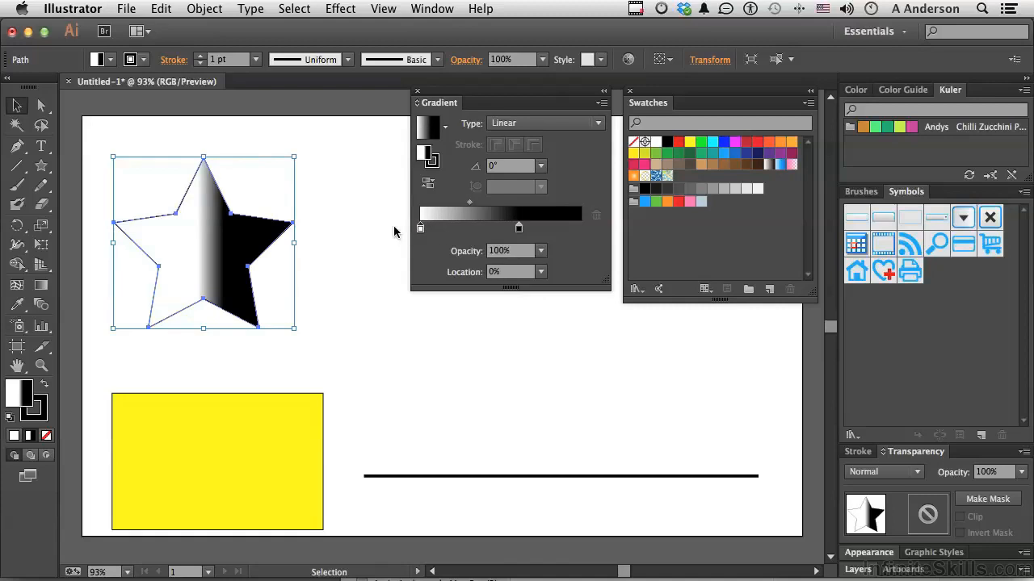
{"action": "left_click_drag", "start_coordinate": [518, 235], "coordinate": [615, 242]}
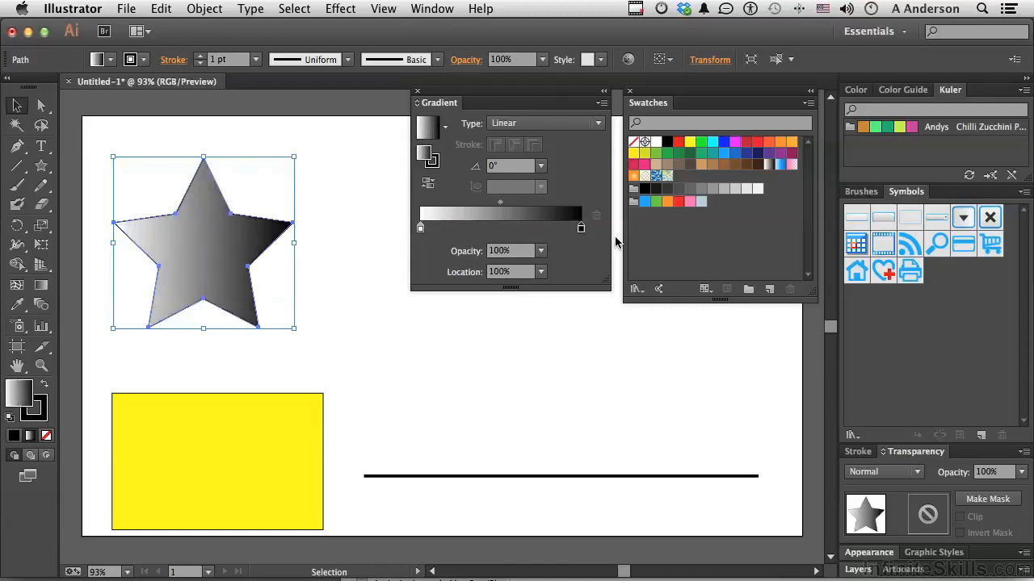
- Shift the white stop inward directly on the star with the Gradient tool, and return it to 0%
{"action": "left_click", "coordinate": [41, 285]}
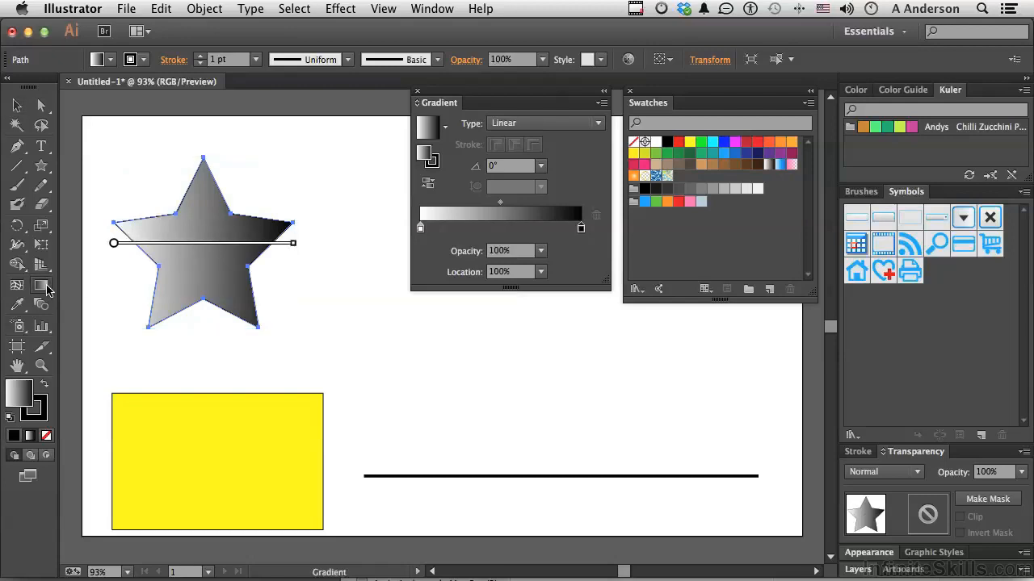
{"action": "mouse_move", "coordinate": [117, 243]}
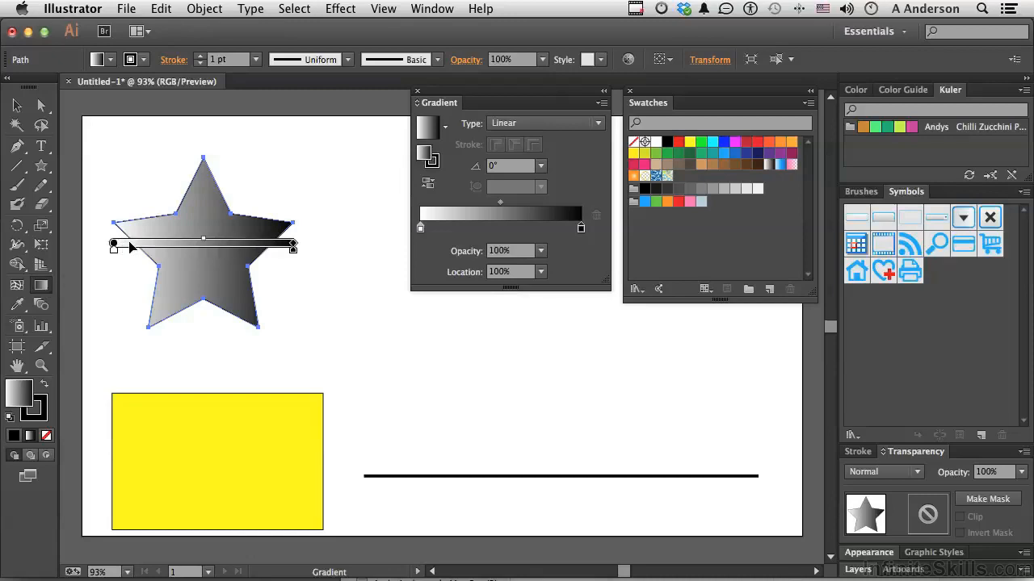
{"action": "left_click_drag", "start_coordinate": [116, 254], "coordinate": [136, 255]}
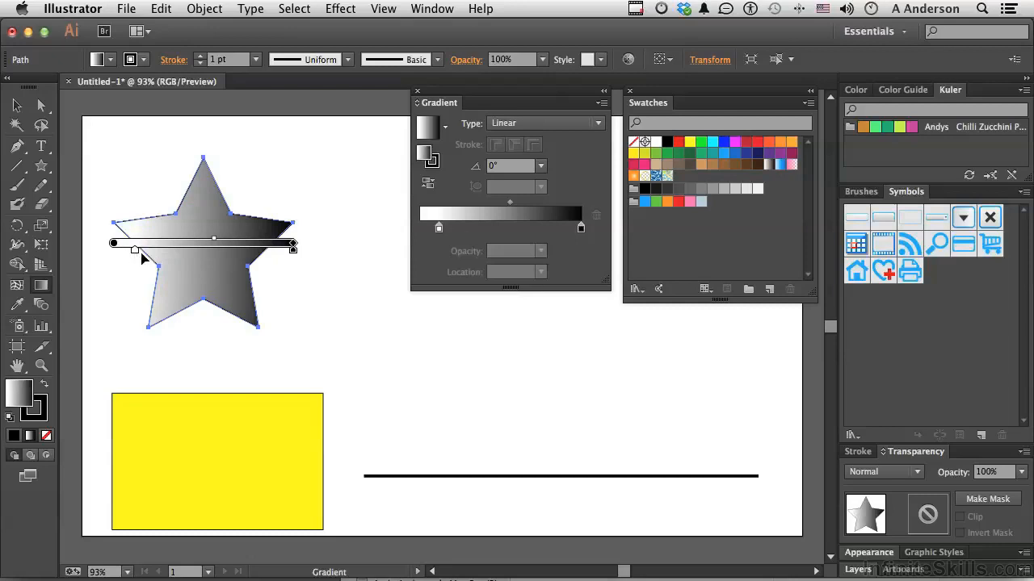
{"action": "mouse_move", "coordinate": [225, 257]}
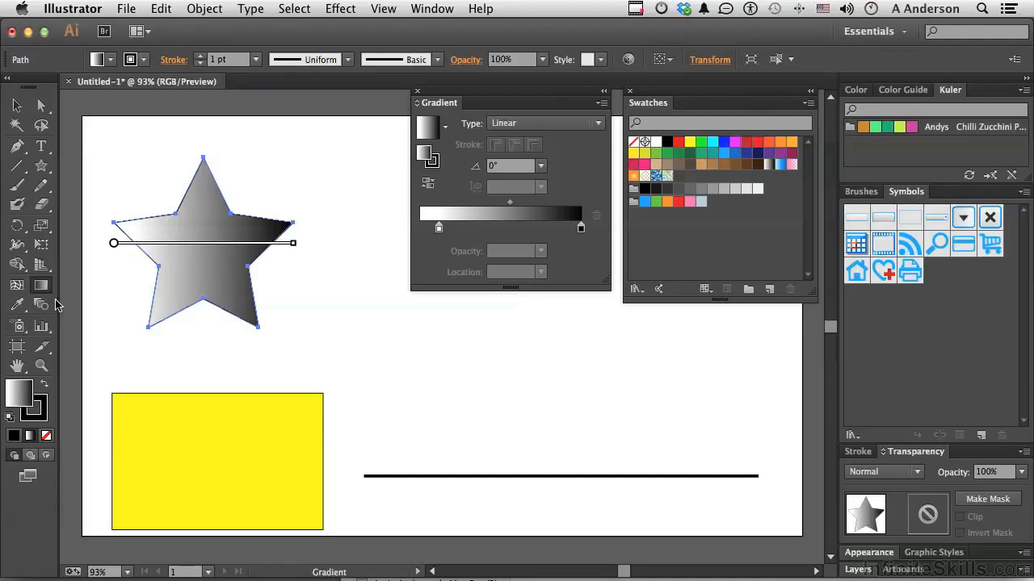
{"action": "left_click", "coordinate": [20, 107]}
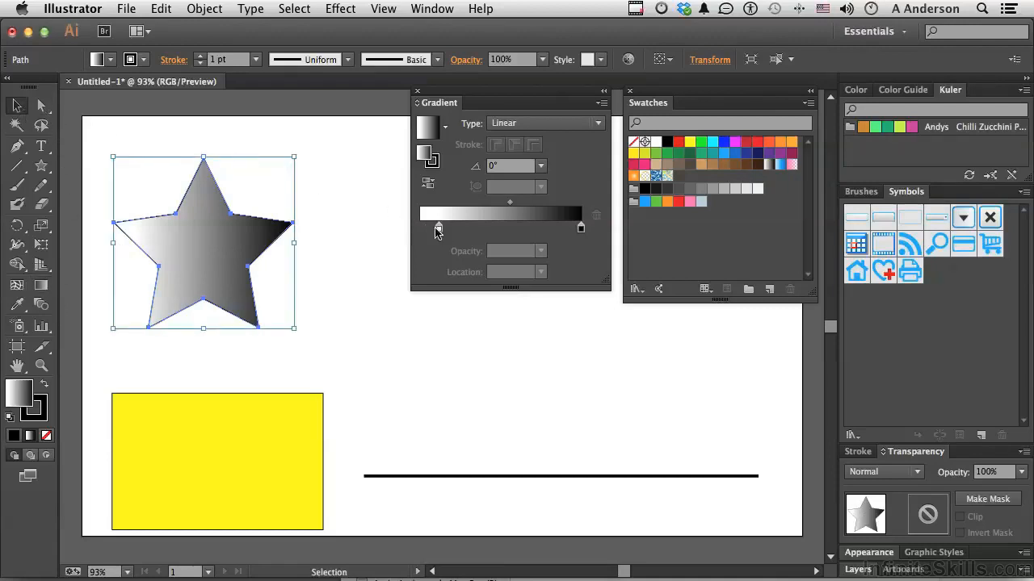
{"action": "left_click_drag", "start_coordinate": [439, 230], "coordinate": [417, 233]}
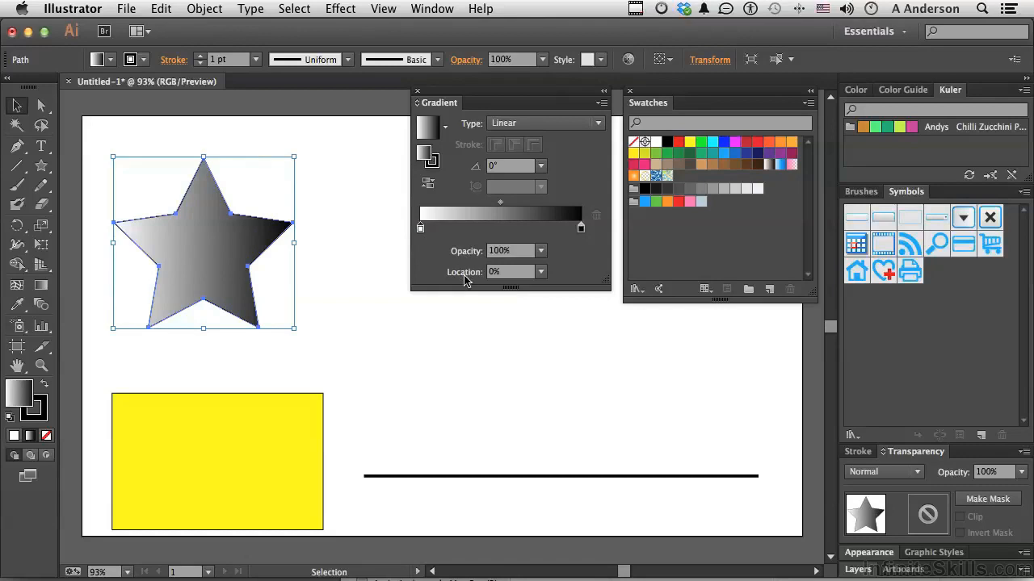
- Set the star's gradient type to Radial, and try a 30% aspect ratio before returning it to 100%
{"action": "left_click", "coordinate": [522, 127]}
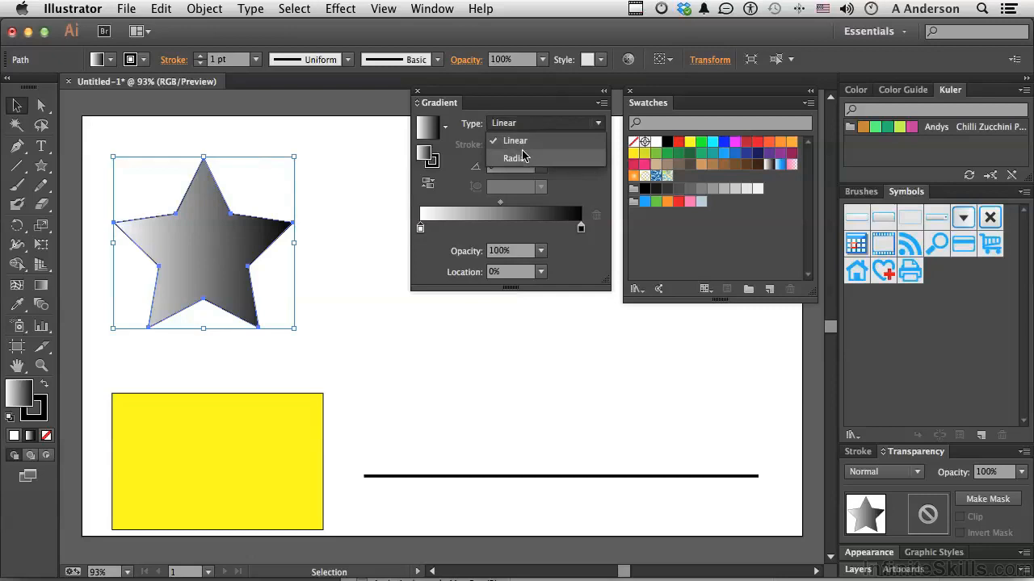
{"action": "left_click", "coordinate": [522, 156]}
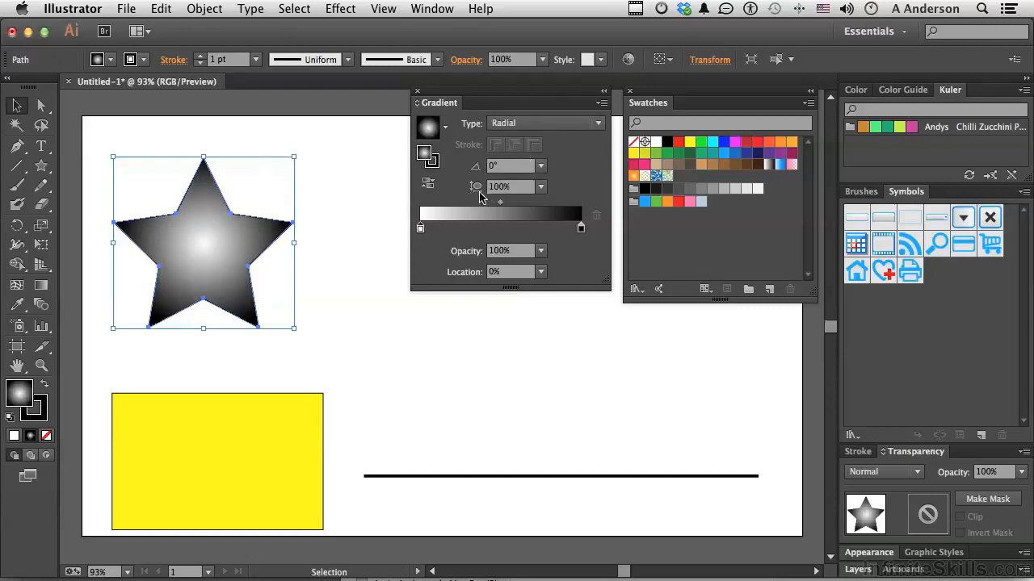
{"action": "left_click", "coordinate": [540, 187]}
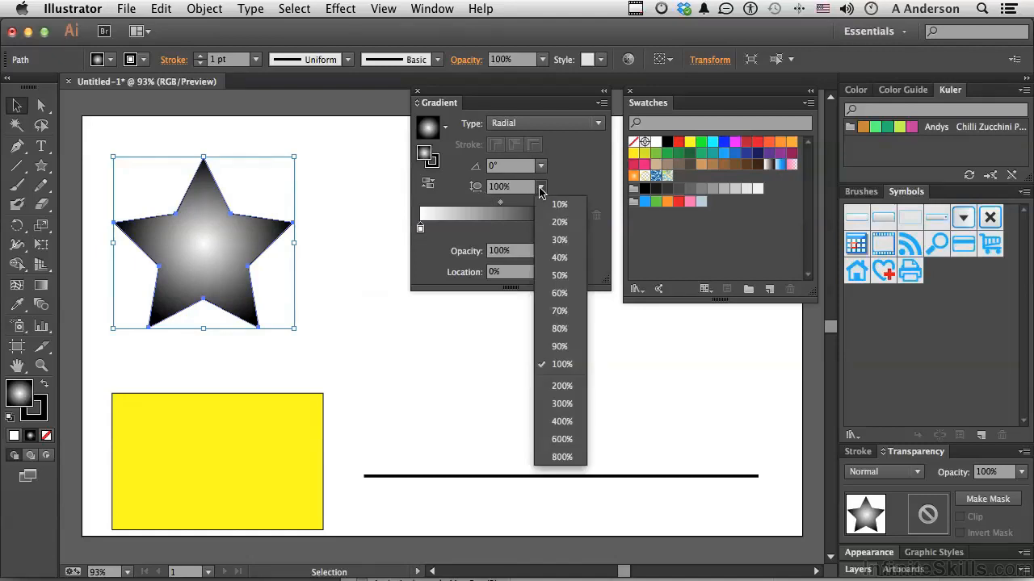
{"action": "left_click", "coordinate": [559, 241]}
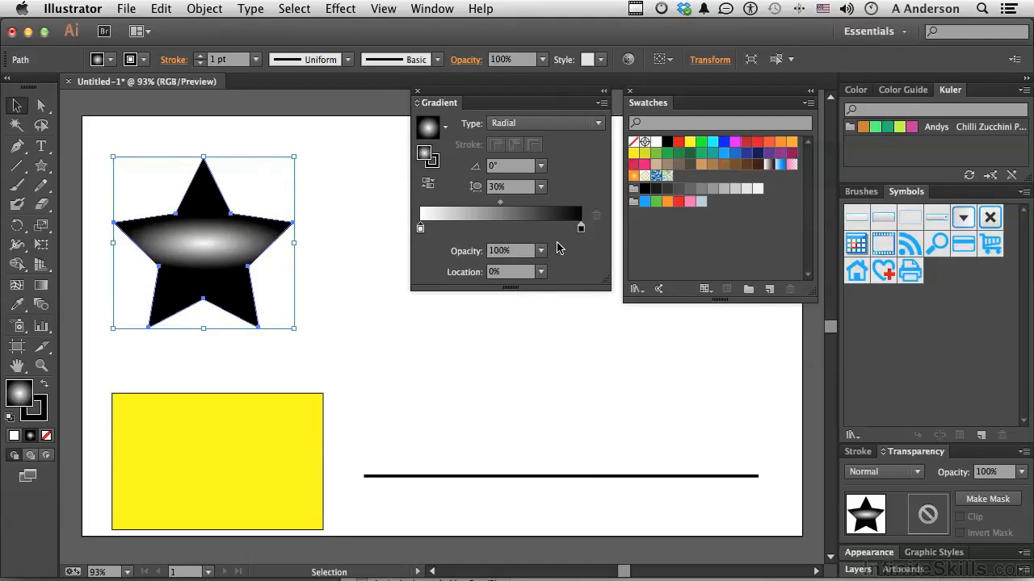
{"action": "left_click", "coordinate": [542, 188]}
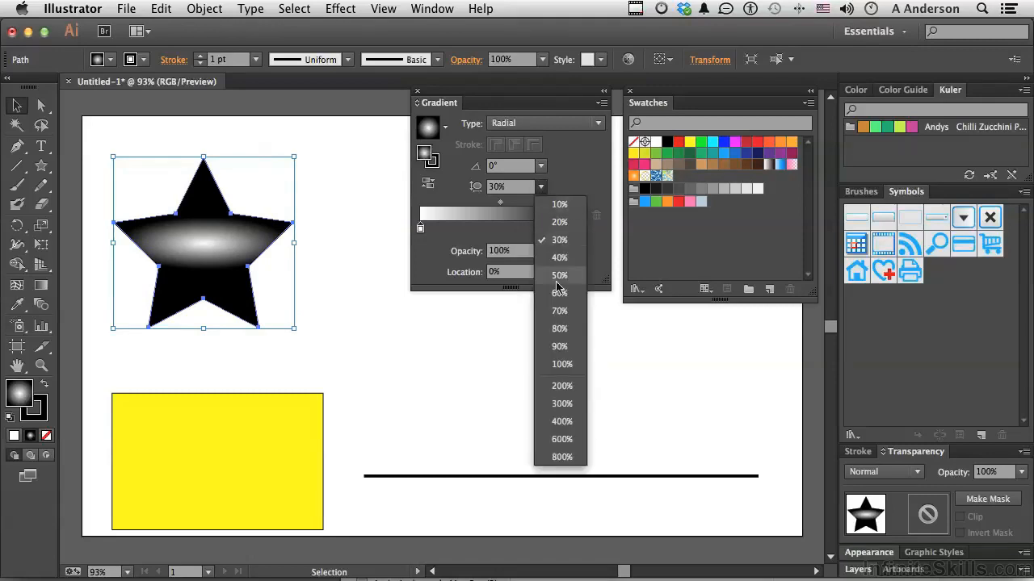
{"action": "left_click", "coordinate": [558, 365]}
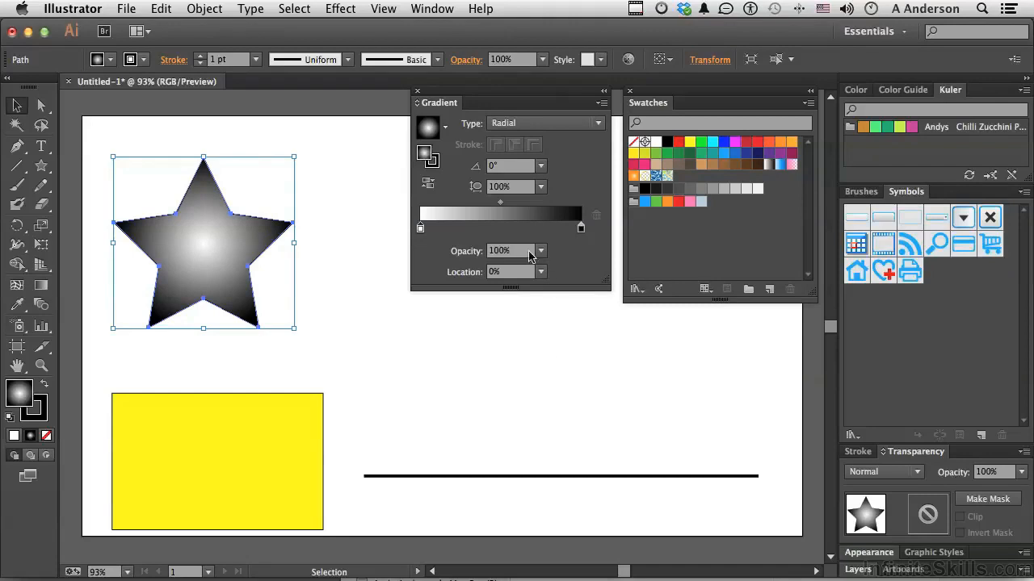
- Recolor the star's radial gradient with a magenta stop at 100% and a yellow stop at 0%
{"action": "left_click", "coordinate": [581, 230]}
{"action": "left_click_drag", "start_coordinate": [738, 148], "coordinate": [581, 234]}
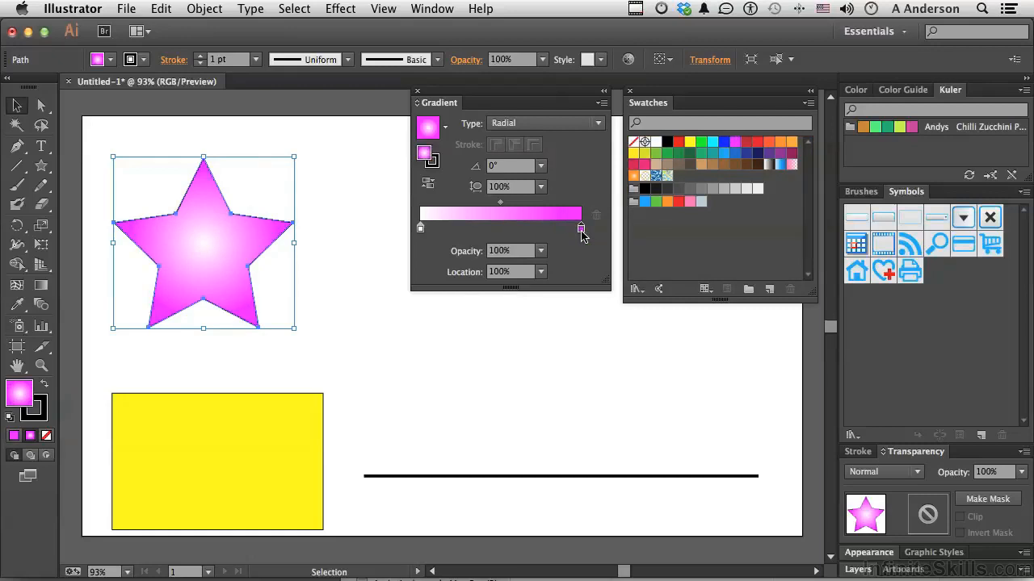
{"action": "left_click", "coordinate": [420, 230]}
{"action": "left_click", "coordinate": [689, 144]}
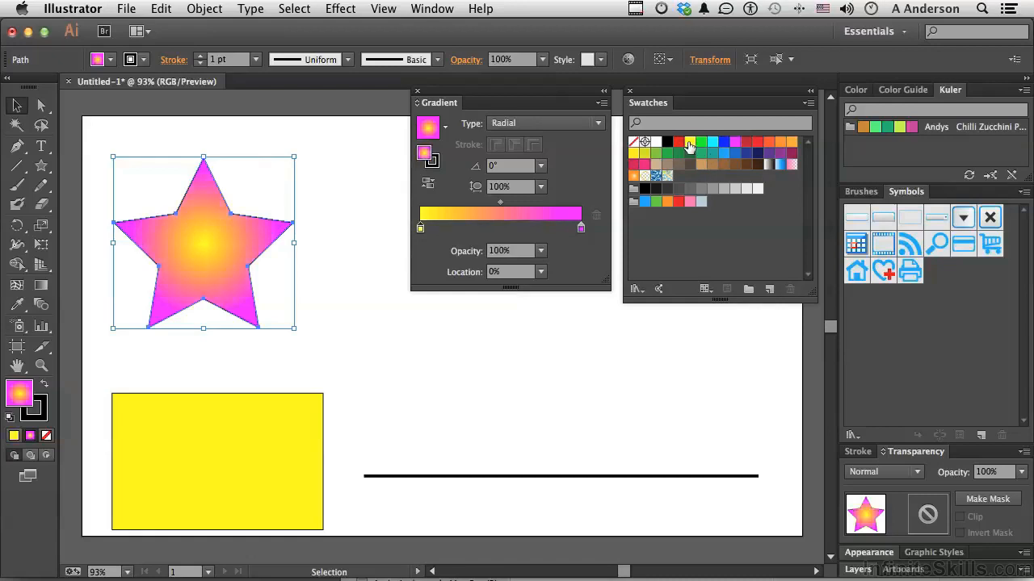
- Try dark blue, orange and red on the star's 0% gradient stop, and settle on a golden yellow
{"action": "left_click", "coordinate": [756, 155]}
{"action": "left_click", "coordinate": [757, 155]}
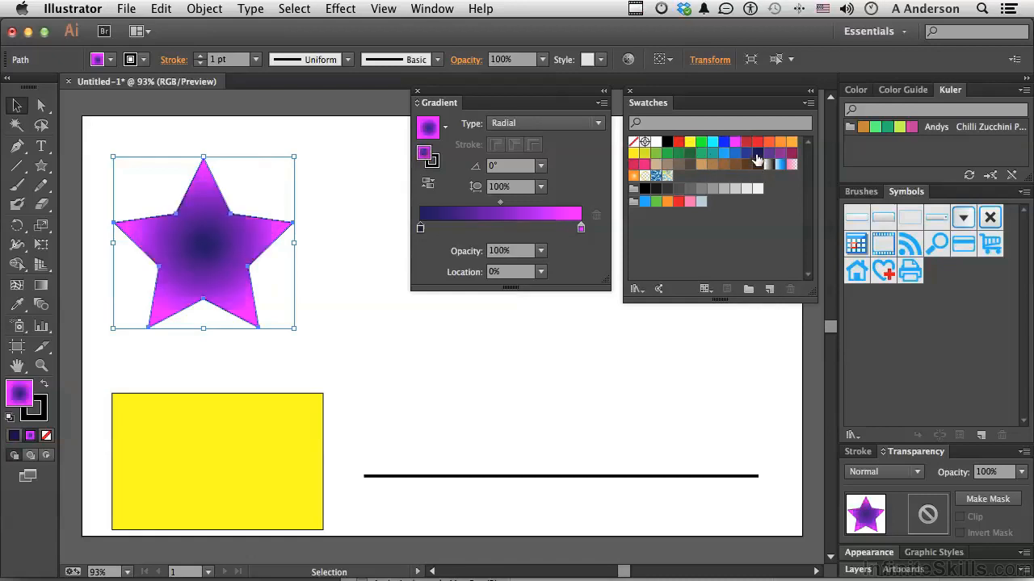
{"action": "left_click", "coordinate": [767, 144]}
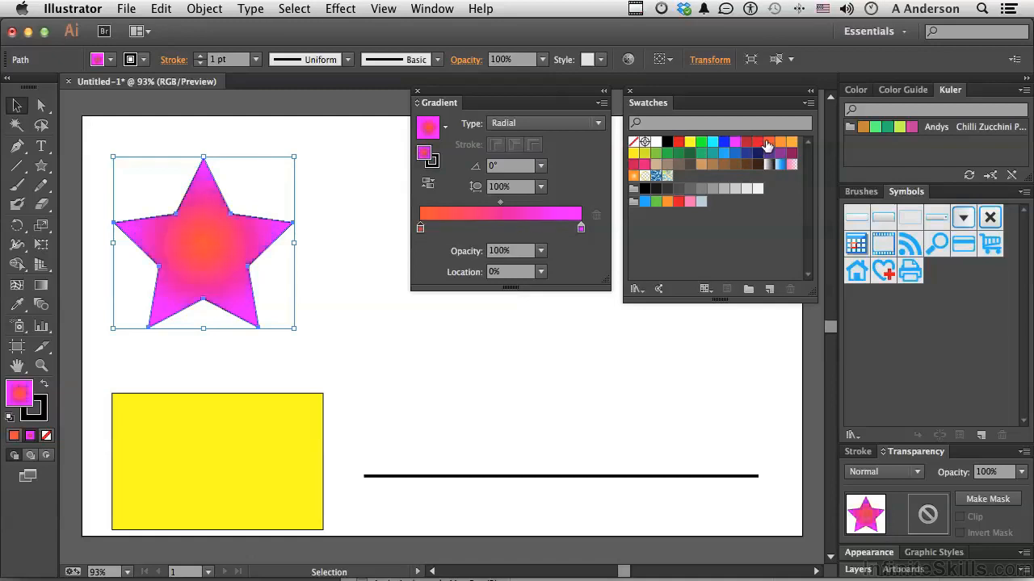
{"action": "left_click", "coordinate": [679, 145]}
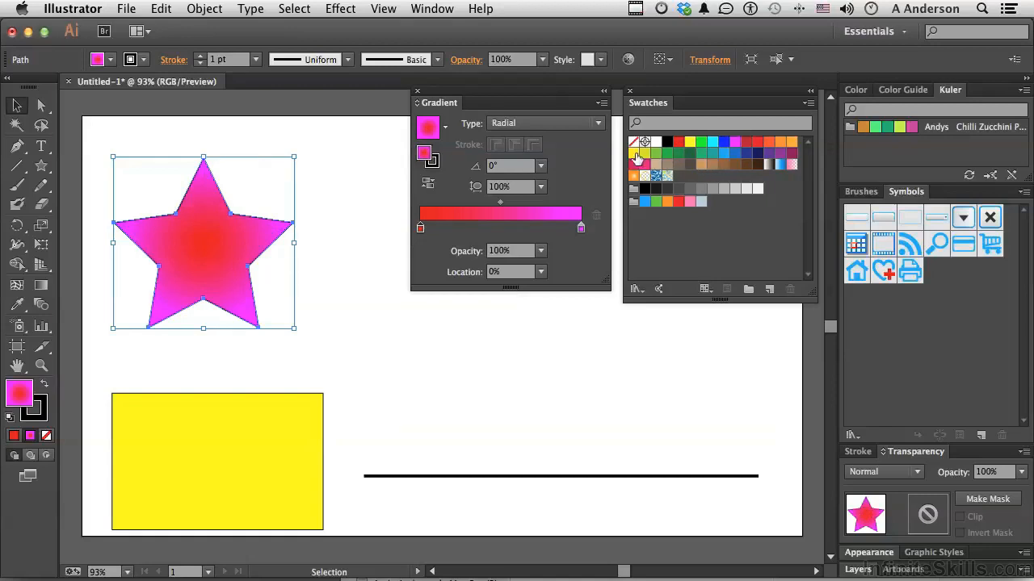
{"action": "left_click", "coordinate": [634, 153]}
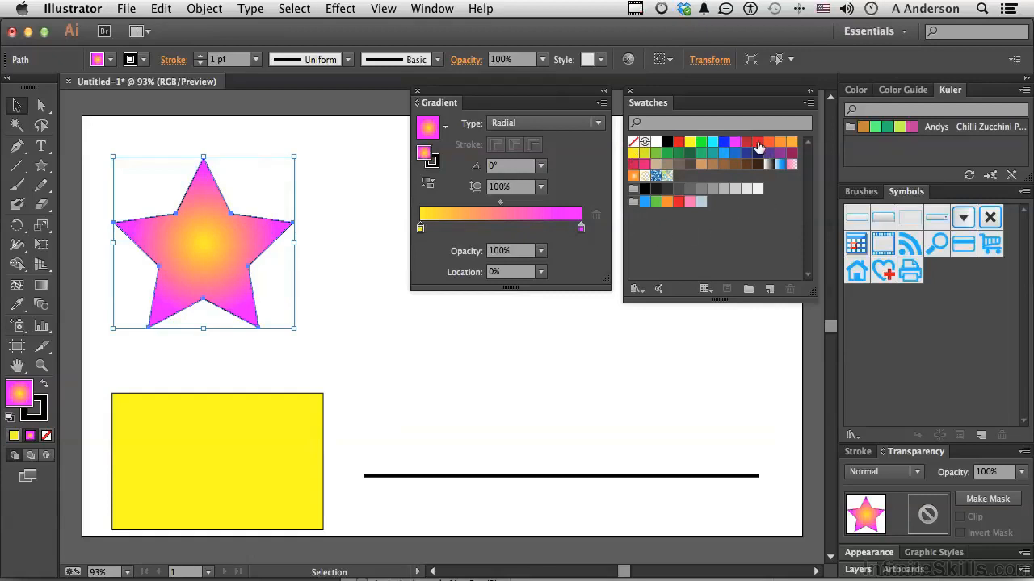
- Try adding a blue stop at about 69% of the star's gradient, and remove it again
{"action": "left_click_drag", "start_coordinate": [725, 143], "coordinate": [530, 231]}
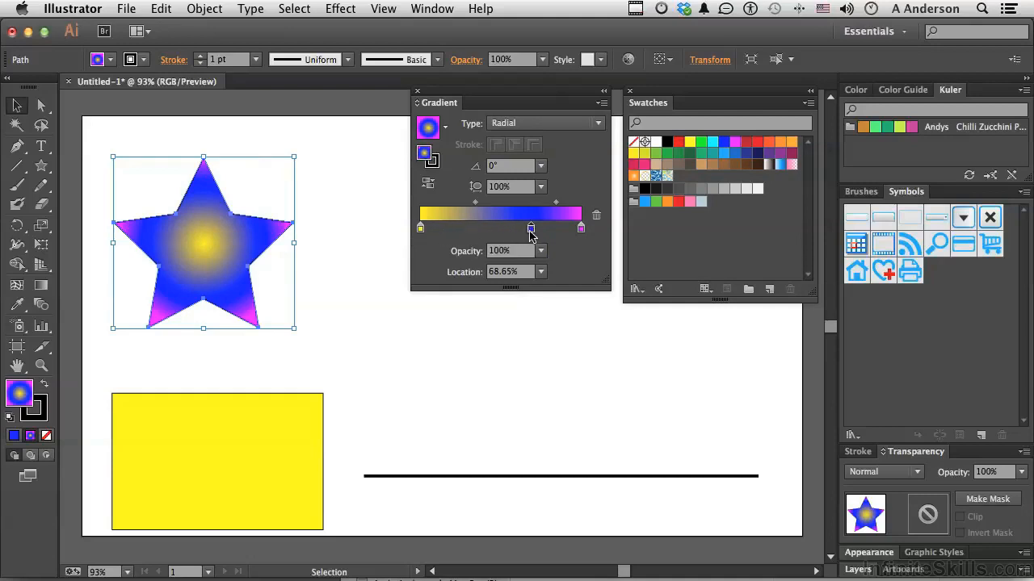
{"action": "left_click_drag", "start_coordinate": [530, 230], "coordinate": [554, 252]}
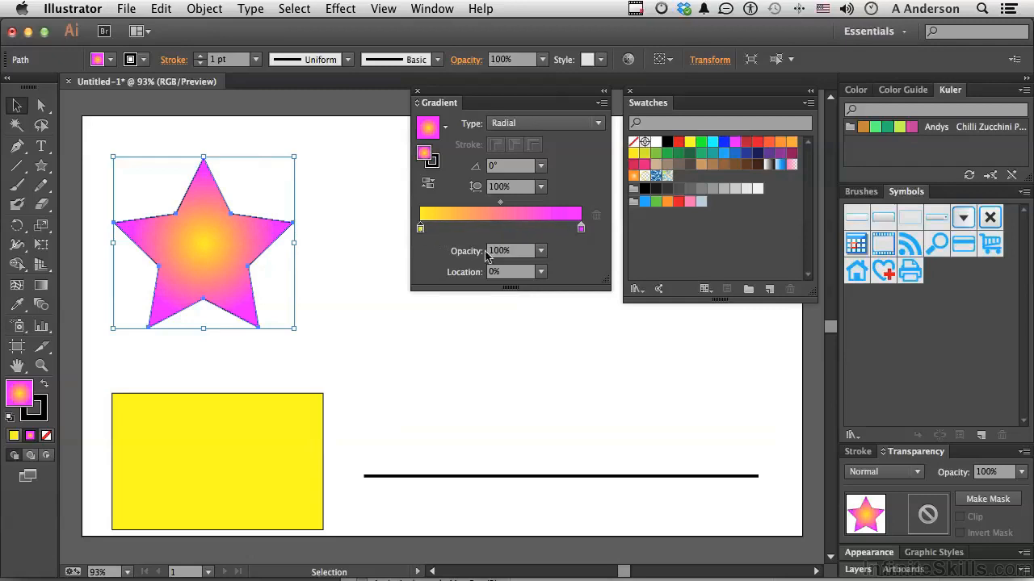
- Set the opacity of the yellow gradient stop to 0%, and move the star slightly down and to the right on the artboard
{"action": "left_click", "coordinate": [540, 252]}
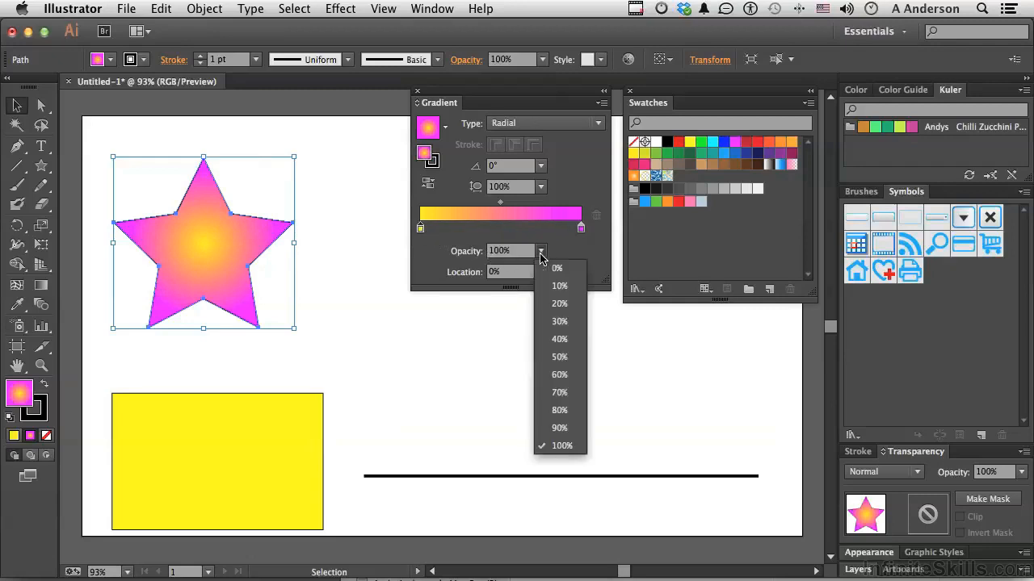
{"action": "left_click", "coordinate": [557, 268]}
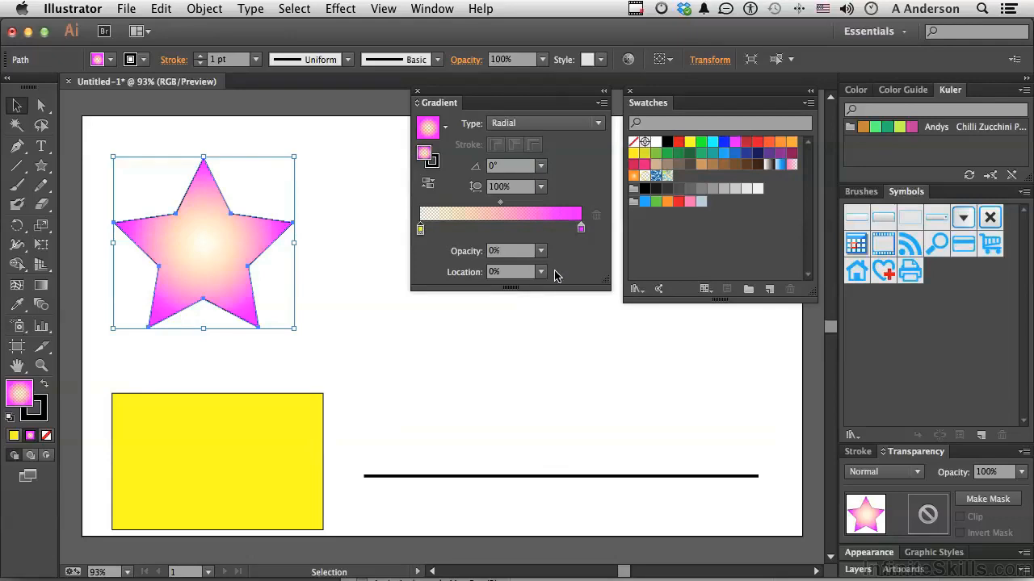
{"action": "left_click_drag", "start_coordinate": [219, 237], "coordinate": [235, 264]}
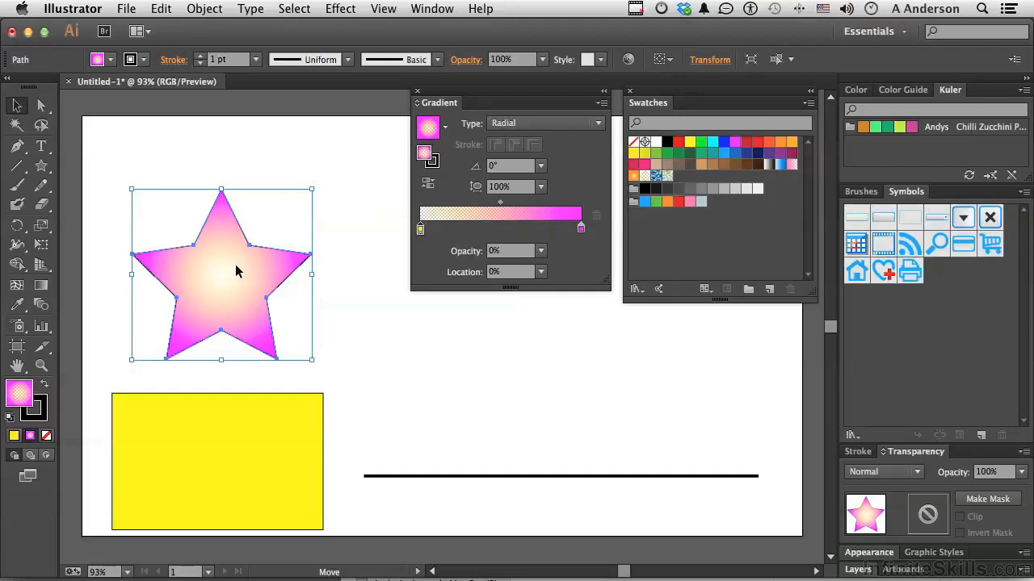
- Apply the linear white-to-black gradient swatch to the stroke of the horizontal line, and deselect it
{"action": "left_click", "coordinate": [409, 478]}
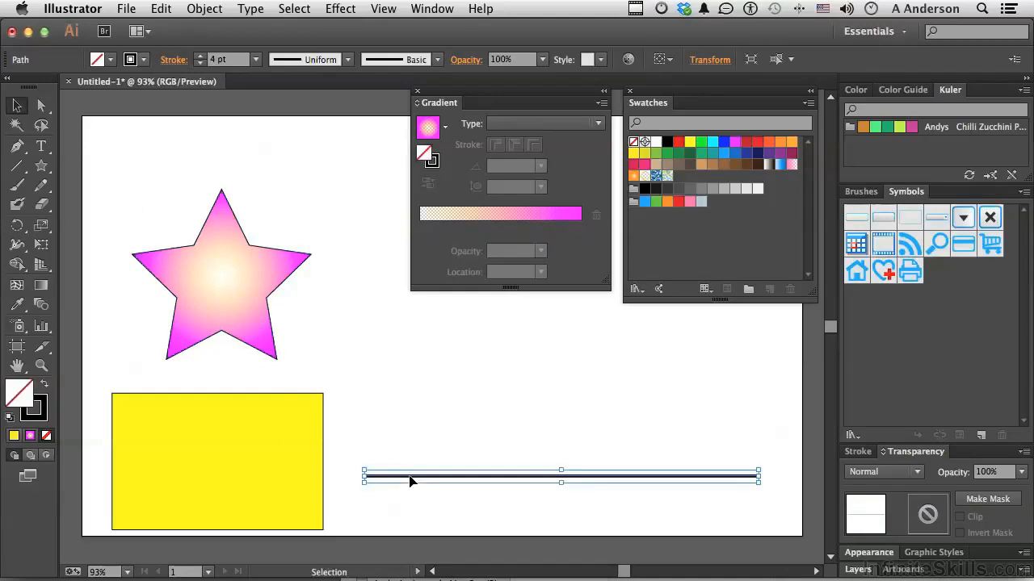
{"action": "left_click", "coordinate": [37, 410]}
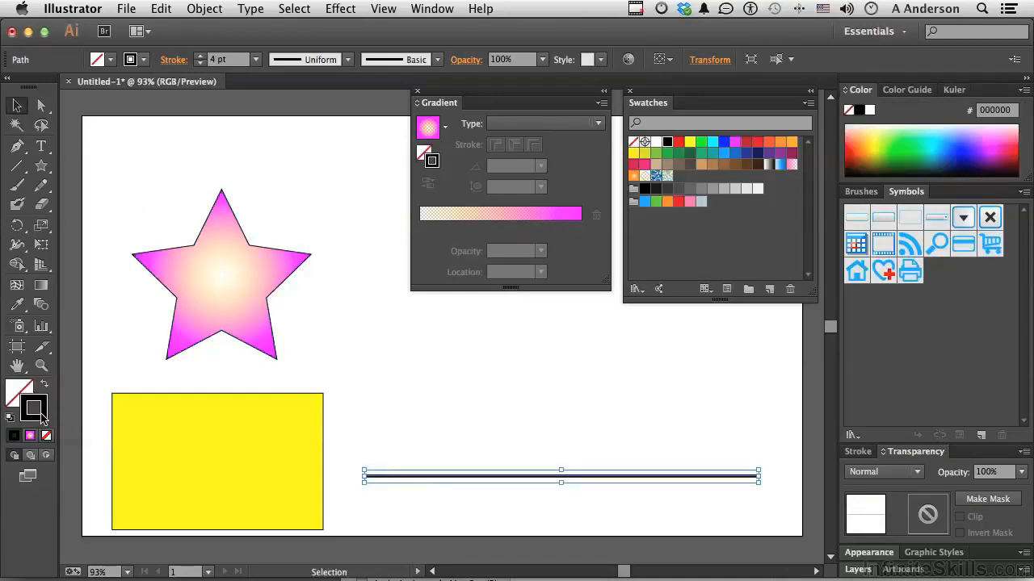
{"action": "left_click", "coordinate": [769, 164]}
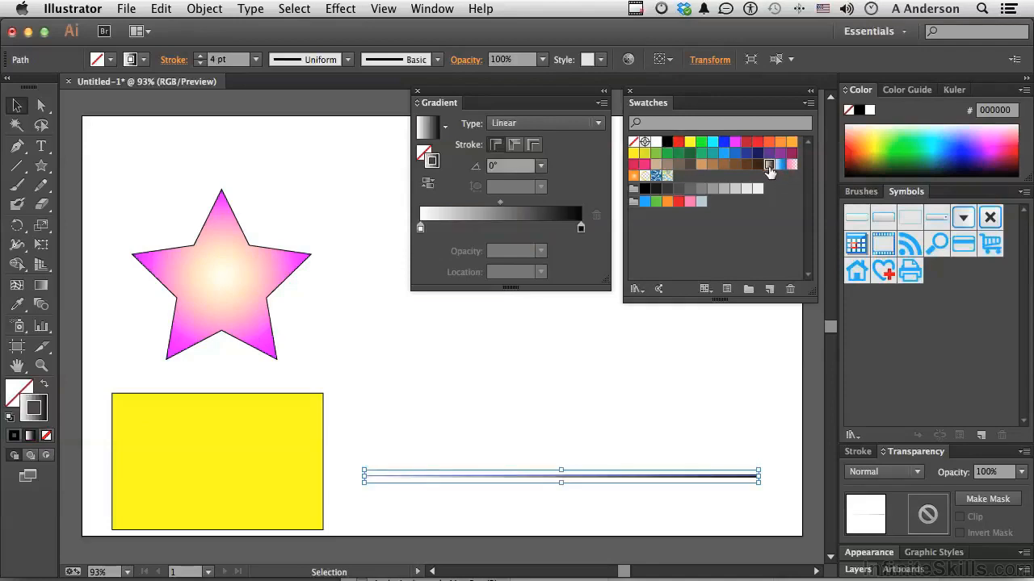
{"action": "left_click", "coordinate": [664, 501]}
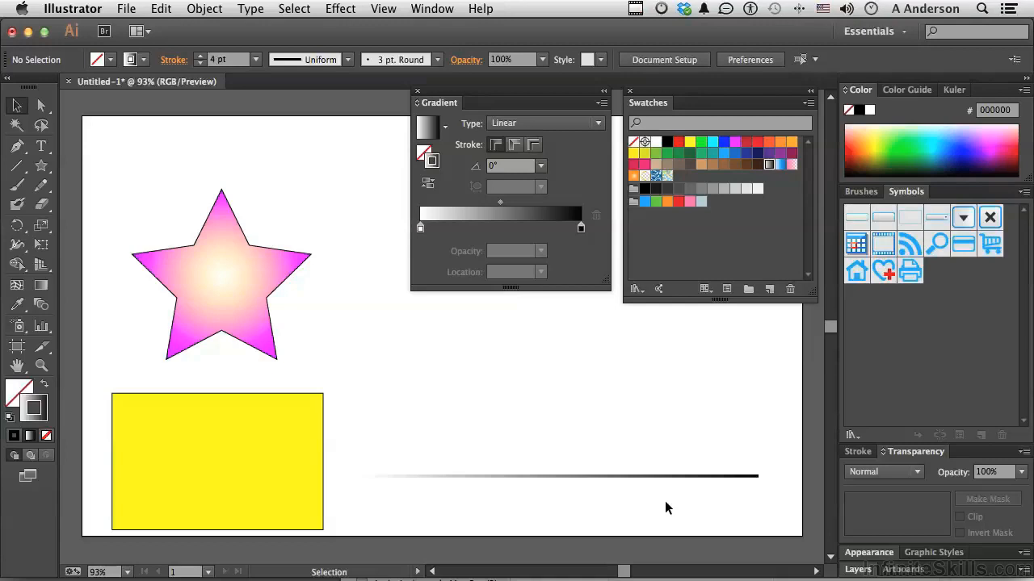
- Save the star's yellow-to-magenta radial gradient fill as a new swatch
{"action": "left_click", "coordinate": [218, 297]}
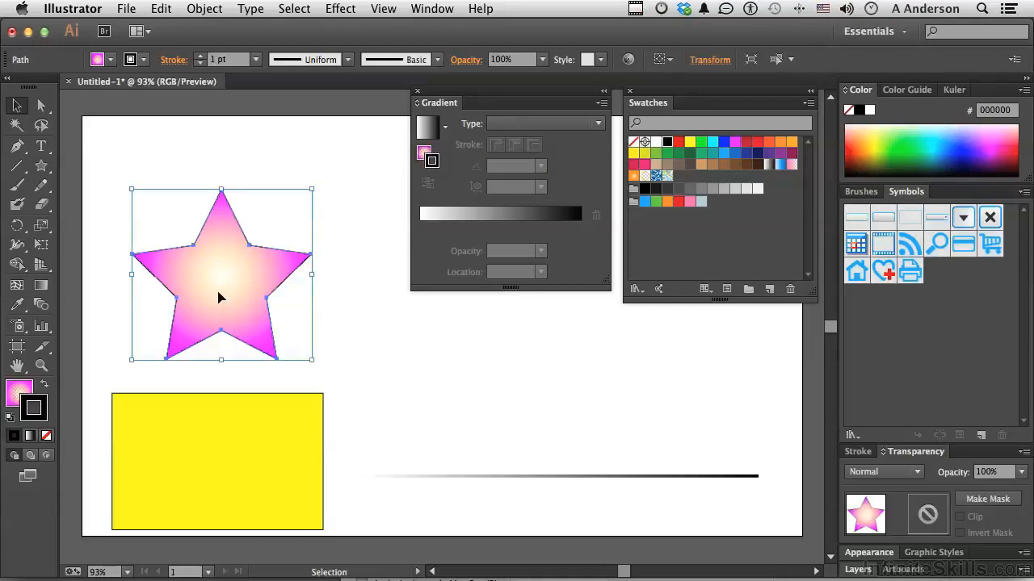
{"action": "left_click", "coordinate": [20, 394]}
{"action": "left_click_drag", "start_coordinate": [20, 395], "coordinate": [714, 177]}
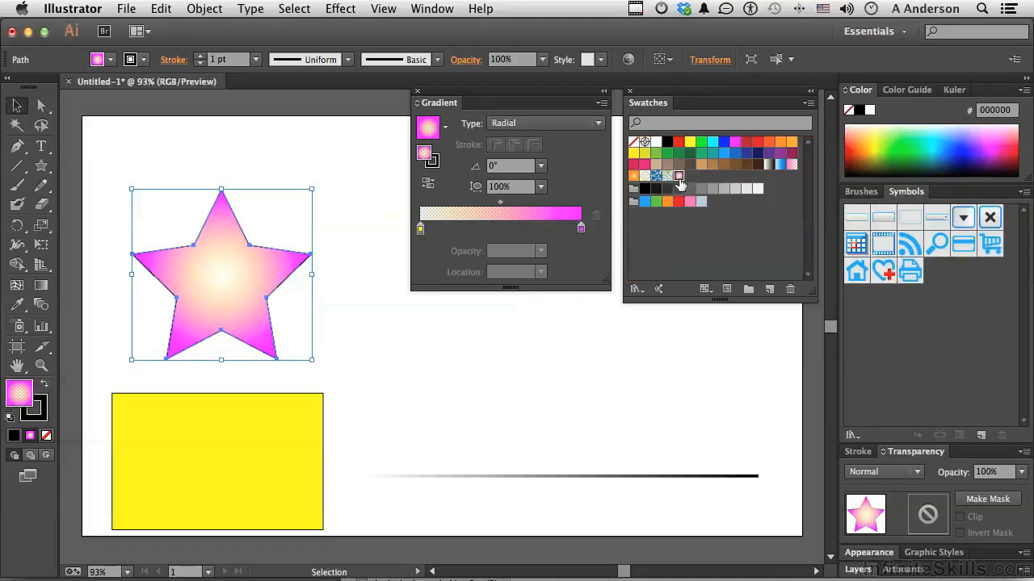